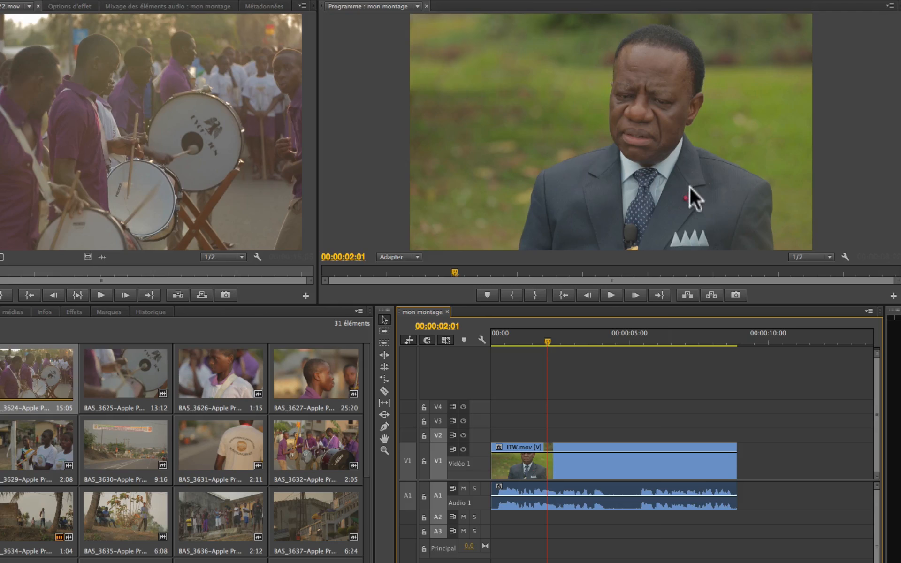
Step: Load clip BA5_3646 into the source monitor and mark a 2:11 excerpt with its out point at 19:30:35:24
{"action": "key", "text": "space"}
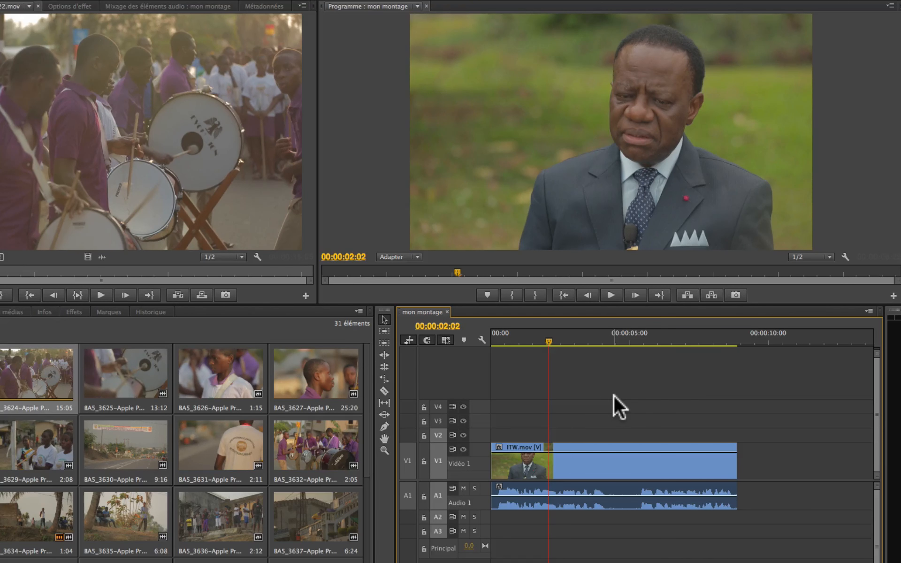
{"action": "left_click", "coordinate": [372, 497]}
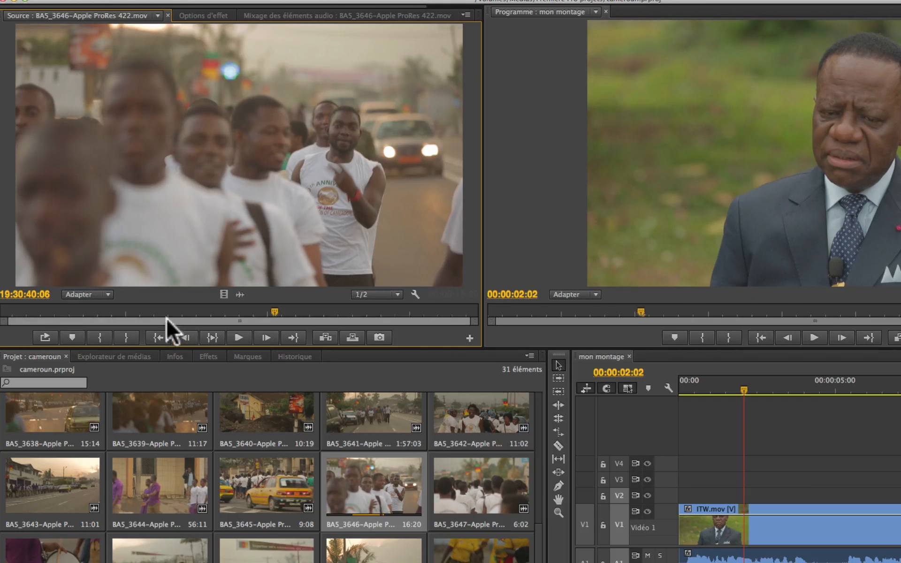
{"action": "mouse_move", "coordinate": [113, 312]}
{"action": "left_mouse_down"}
{"action": "mouse_move", "coordinate": [84, 312]}
{"action": "mouse_move", "coordinate": [156, 317]}
{"action": "left_mouse_up"}
{"action": "key", "text": "i"}
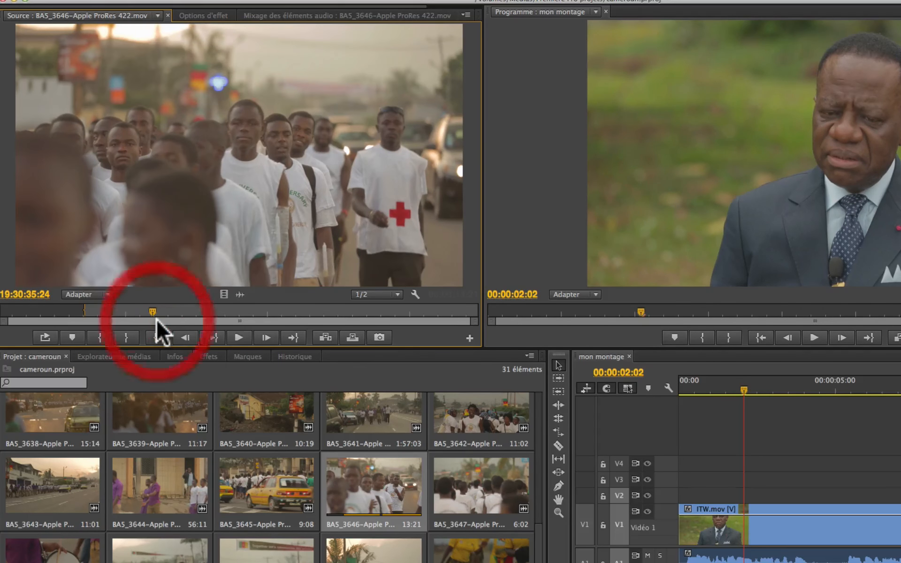
{"action": "key", "text": "o"}
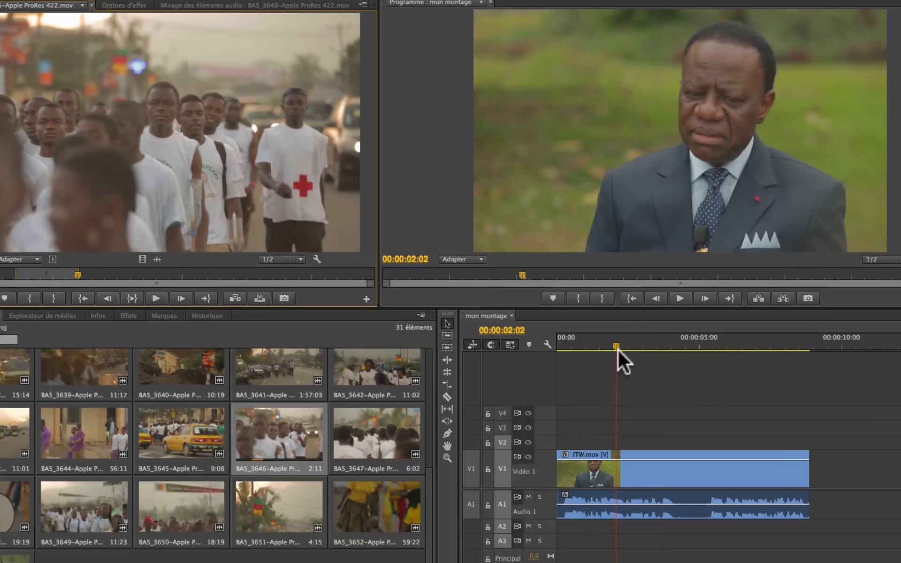
Step: Mark an in point at 00:00:03:18 in the mon montage sequence, at the pause in the interview
{"action": "left_click_drag", "start_coordinate": [614, 342], "coordinate": [661, 344]}
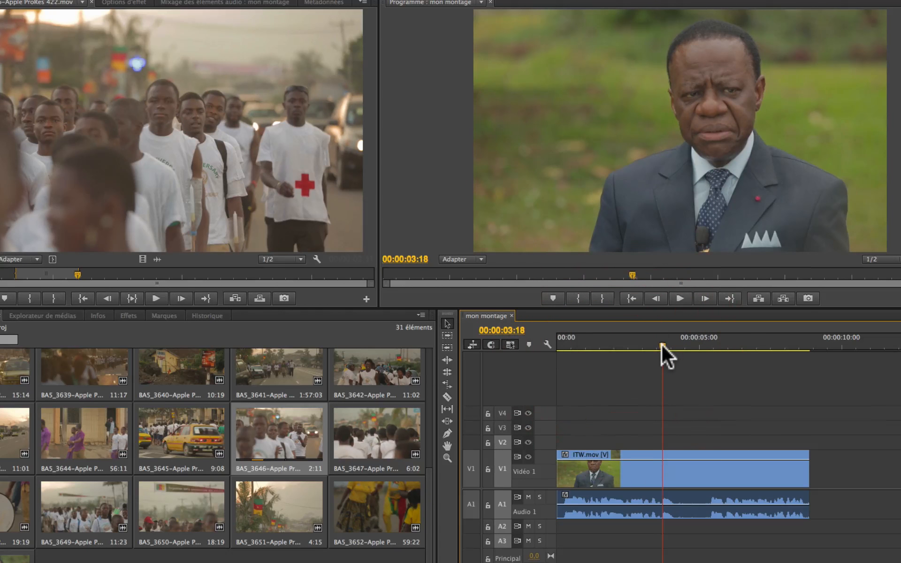
{"action": "key", "text": "i"}
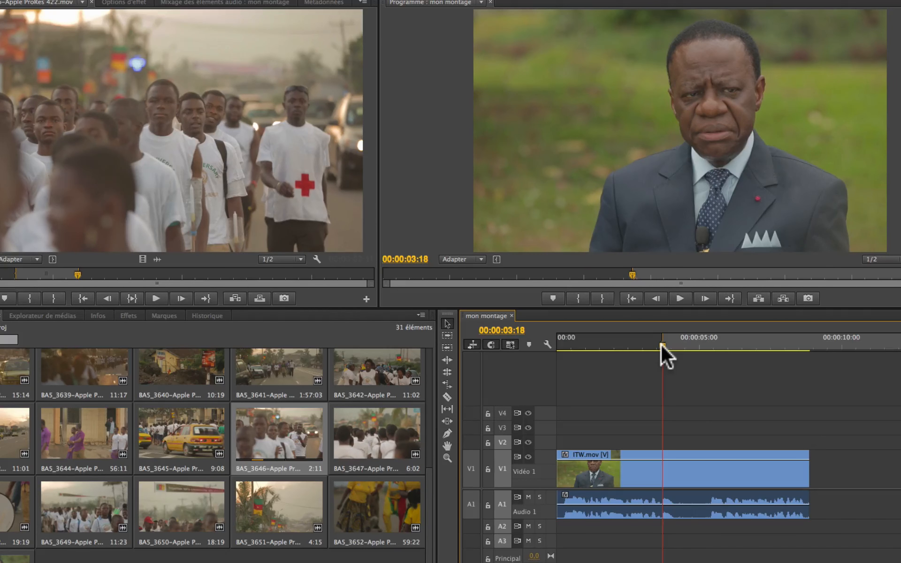
{"action": "left_click_drag", "start_coordinate": [660, 344], "coordinate": [632, 346]}
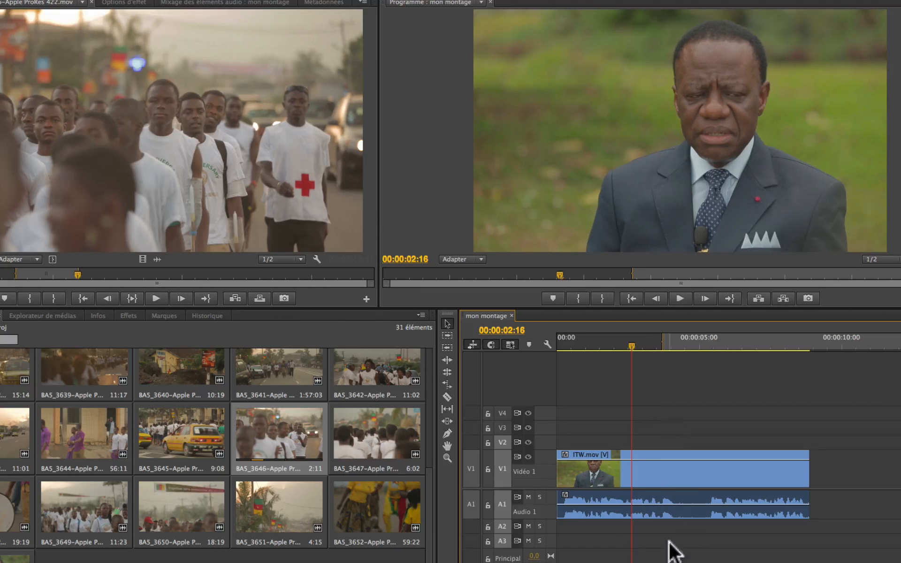
{"action": "left_click_drag", "start_coordinate": [630, 346], "coordinate": [662, 361]}
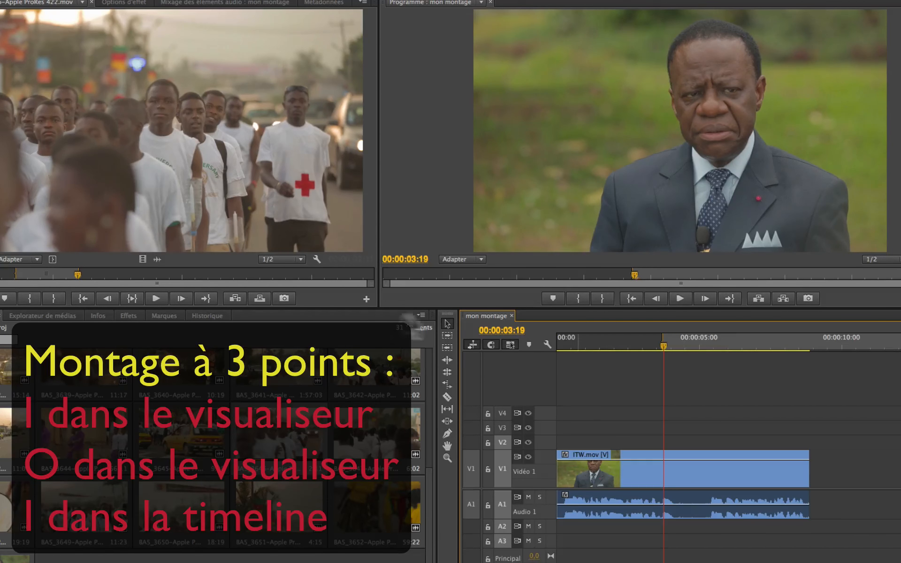
Step: Disable the source audio patch A1 and overwrite the marked BA5_3646 excerpt onto track V1 from the sequence in point
{"action": "left_click", "coordinate": [469, 502]}
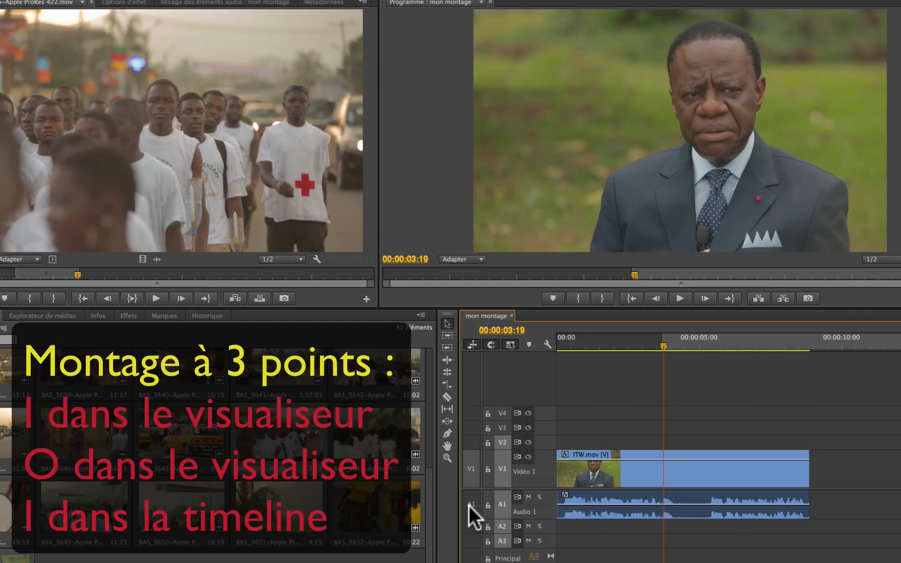
{"action": "left_click", "coordinate": [469, 506]}
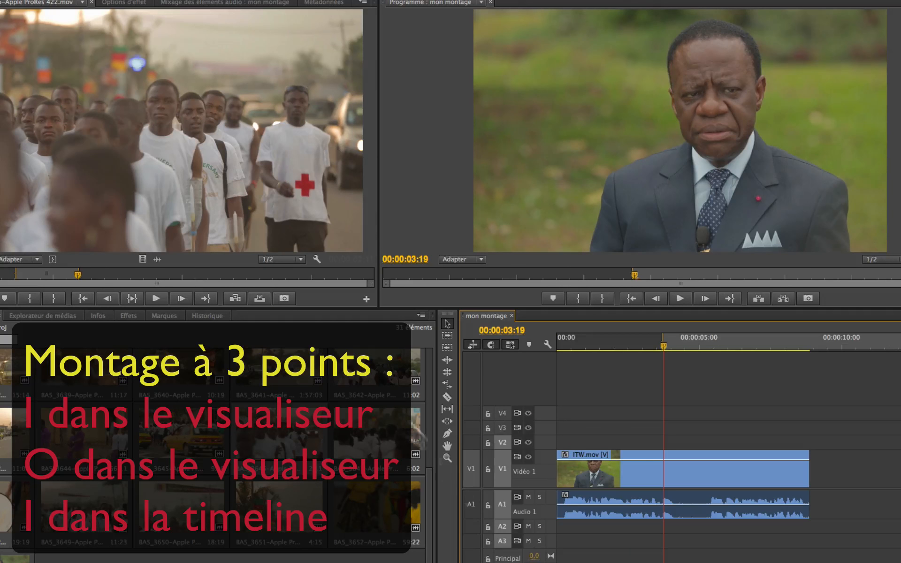
{"action": "left_click", "coordinate": [259, 298]}
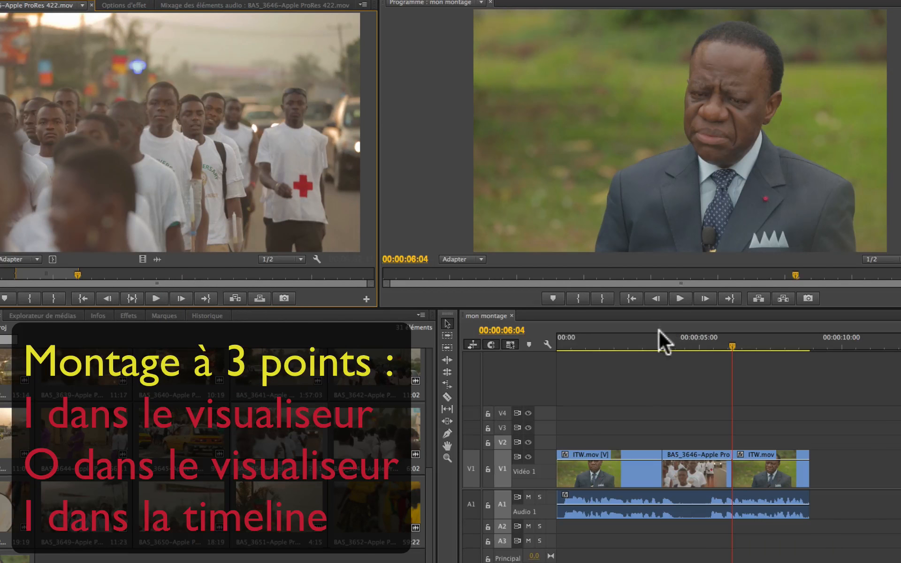
{"action": "left_click_drag", "start_coordinate": [645, 340], "coordinate": [683, 342]}
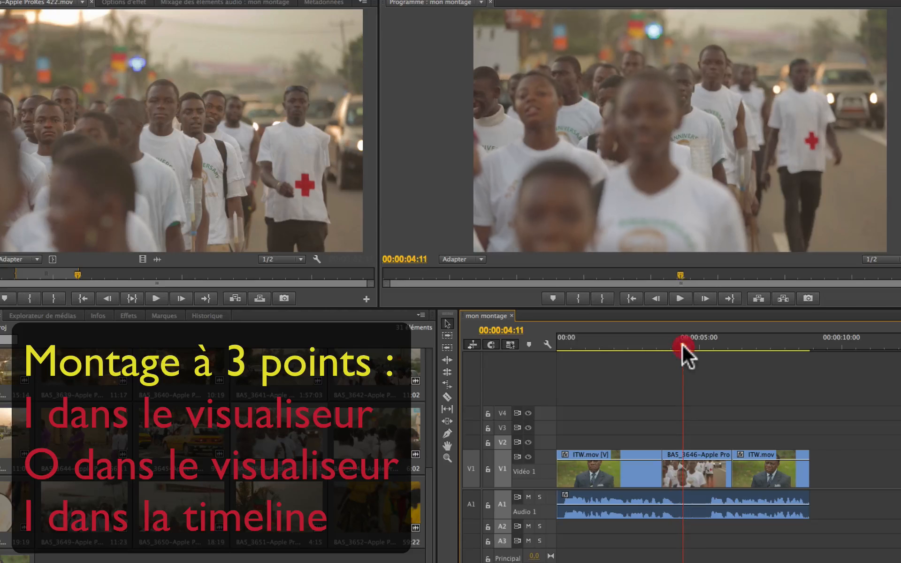
{"action": "left_click_drag", "start_coordinate": [682, 345], "coordinate": [662, 347]}
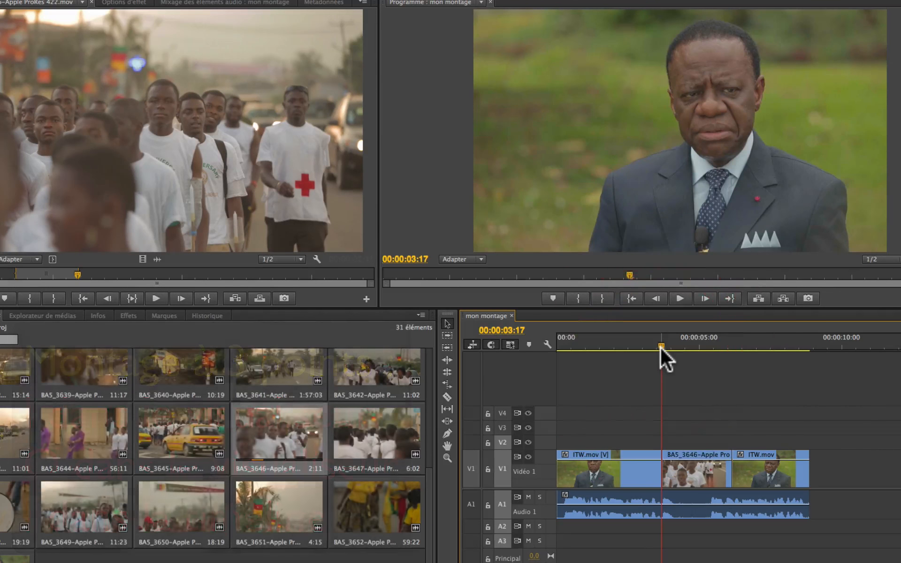
Step: Undo the overwrite edit and clear the in point from the mon montage sequence
{"action": "key", "text": "super+z"}
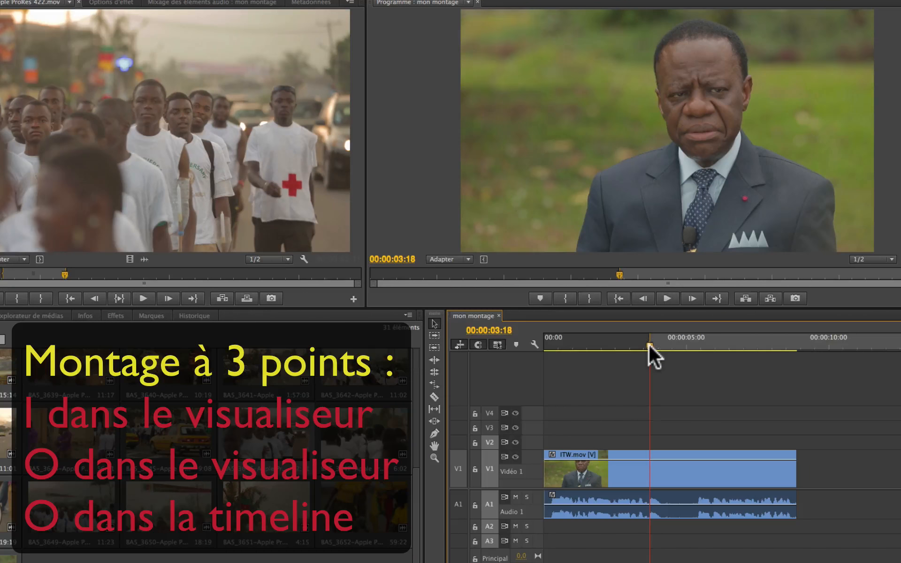
{"action": "left_click", "coordinate": [661, 344]}
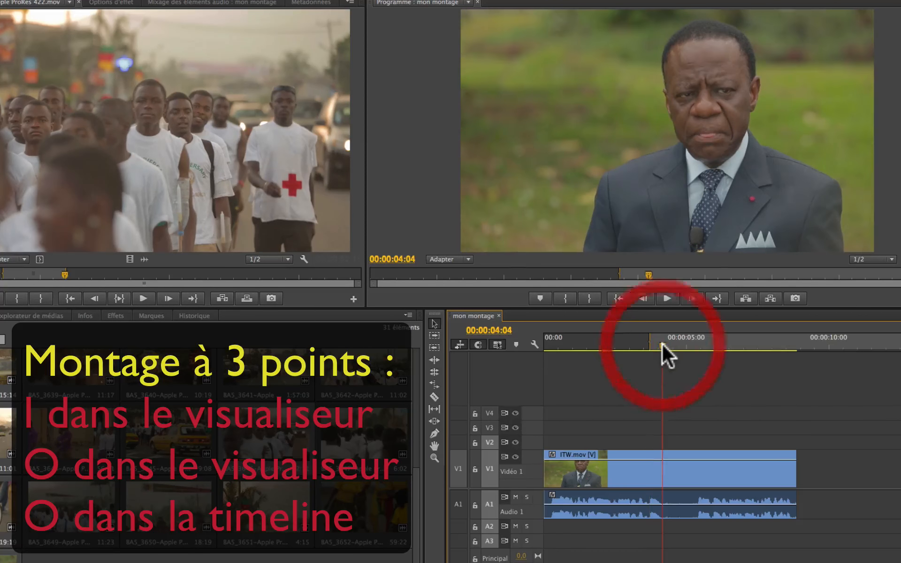
{"action": "scroll", "coordinate": [697, 338], "scroll_direction": "right", "scroll_amount": 1}
{"action": "right_click", "coordinate": [697, 338]}
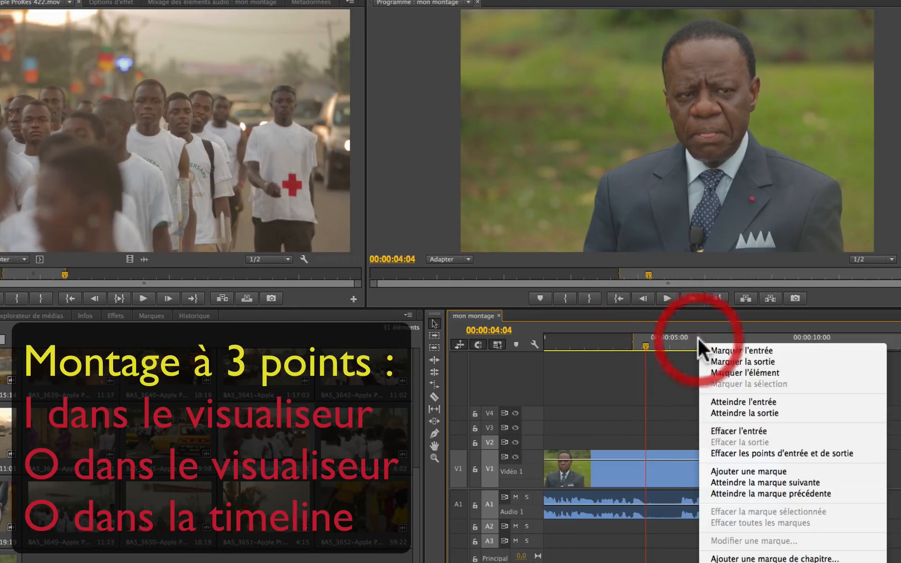
{"action": "left_click", "coordinate": [743, 429]}
Step: Mark a sequence out point at 00:00:05:09 and overwrite the BA5_3646 excerpt onto V1 so that it ends there
{"action": "left_click_drag", "start_coordinate": [643, 342], "coordinate": [678, 340]}
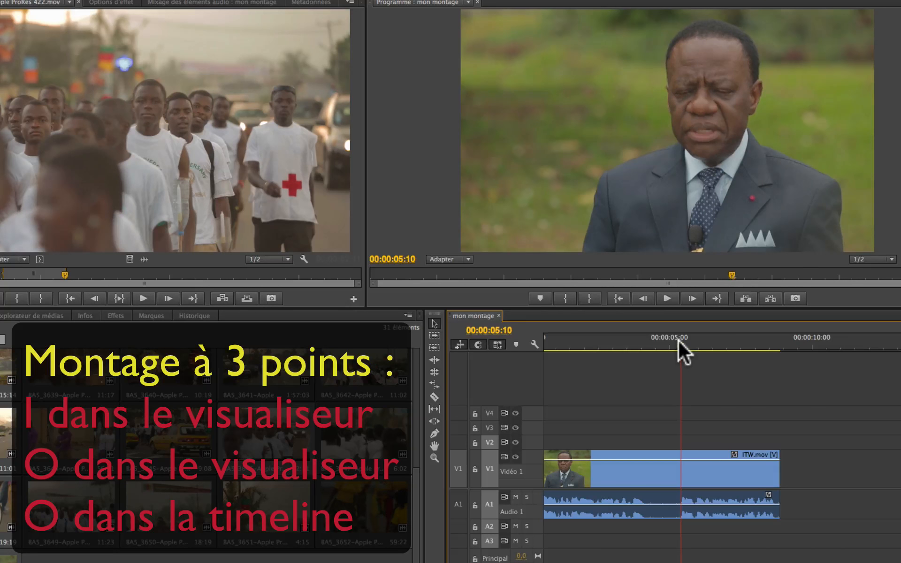
{"action": "left_click", "coordinate": [677, 340]}
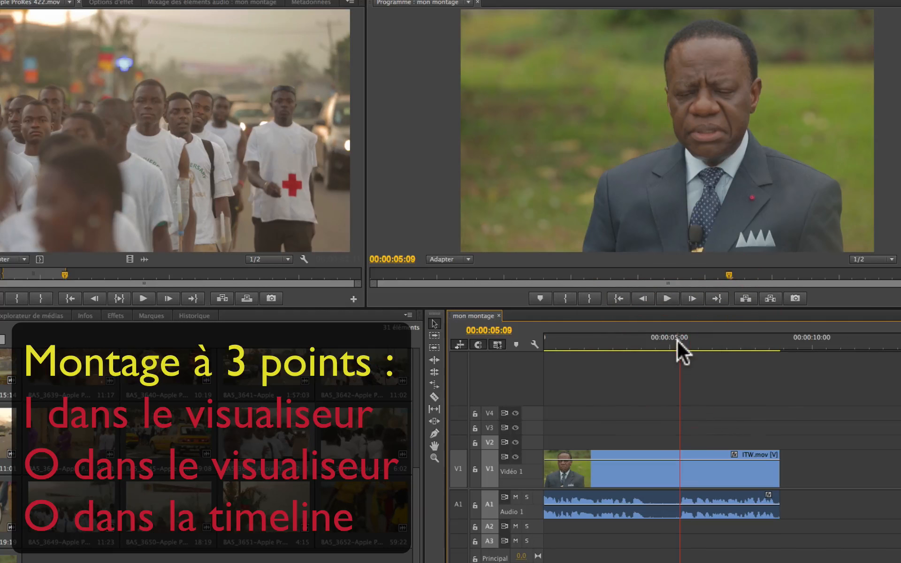
{"action": "key", "text": "o"}
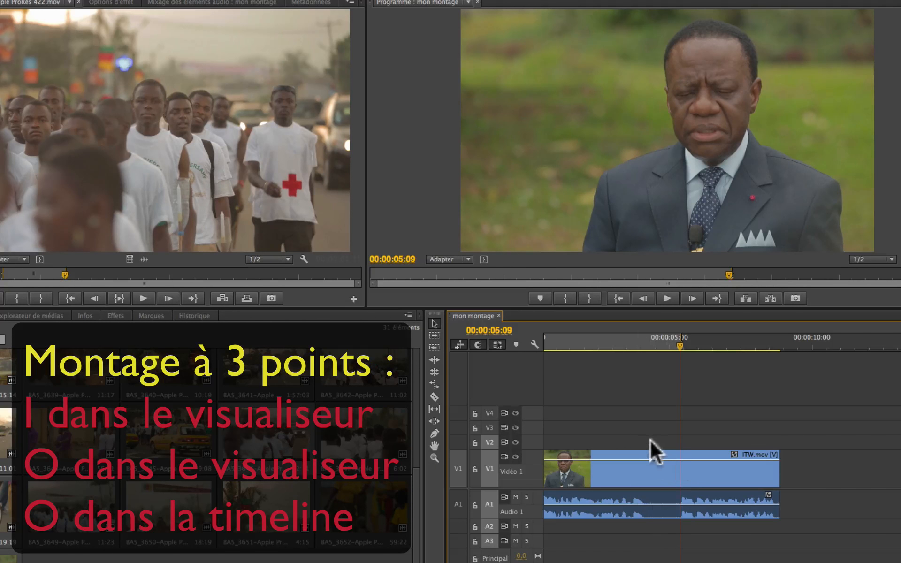
{"action": "left_click", "coordinate": [246, 298]}
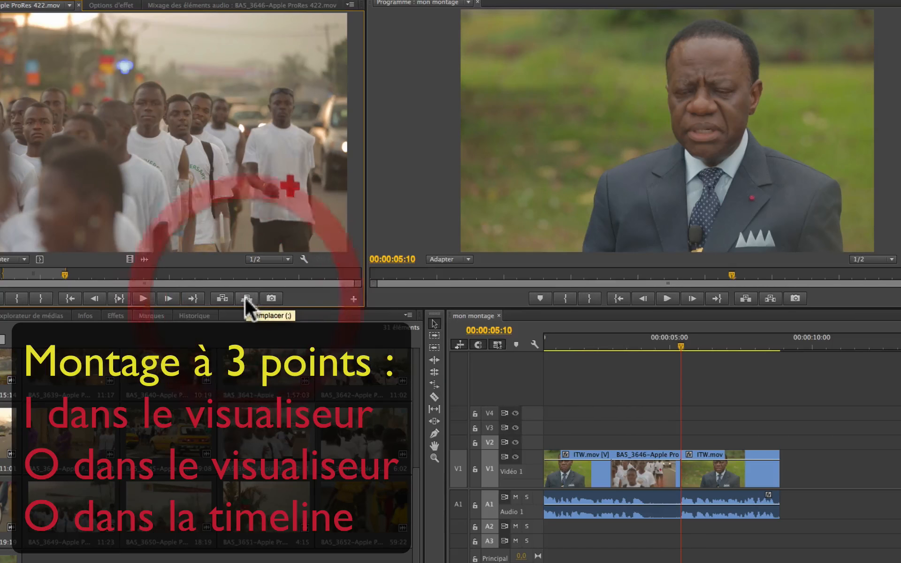
Step: Play back the transition from the inserted BA5_3646 shot to the interview to check where speech resumes
{"action": "left_click", "coordinate": [613, 341]}
{"action": "key", "text": "space"}
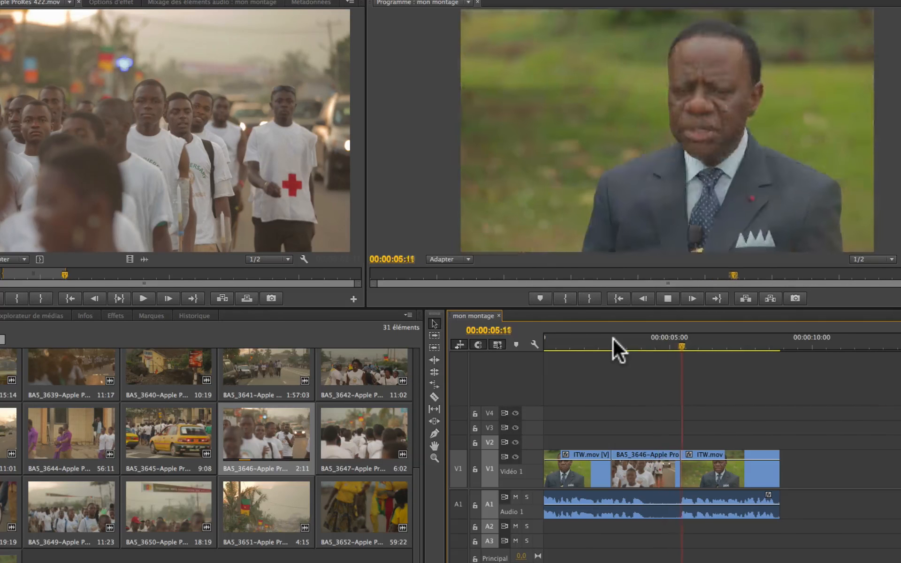
{"action": "key", "text": "space"}
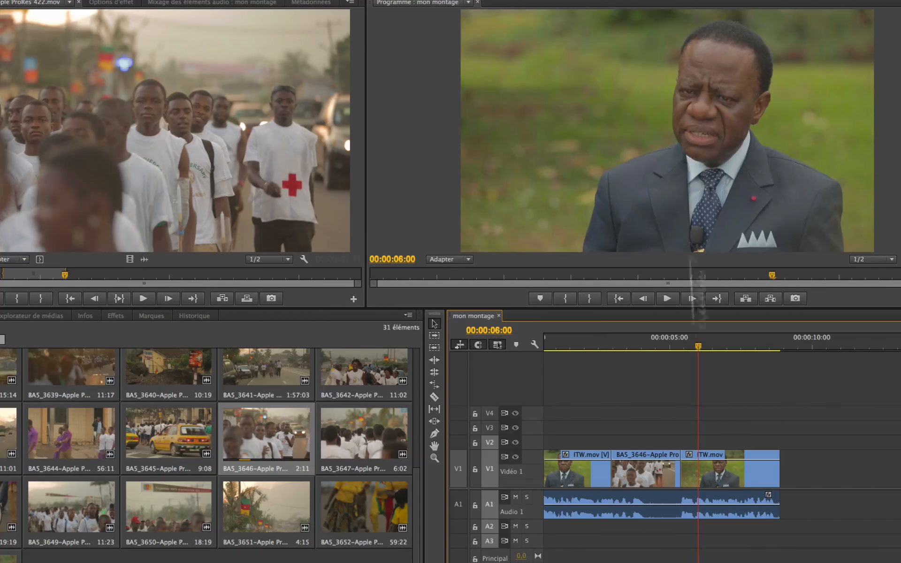
{"action": "left_click", "coordinate": [680, 347]}
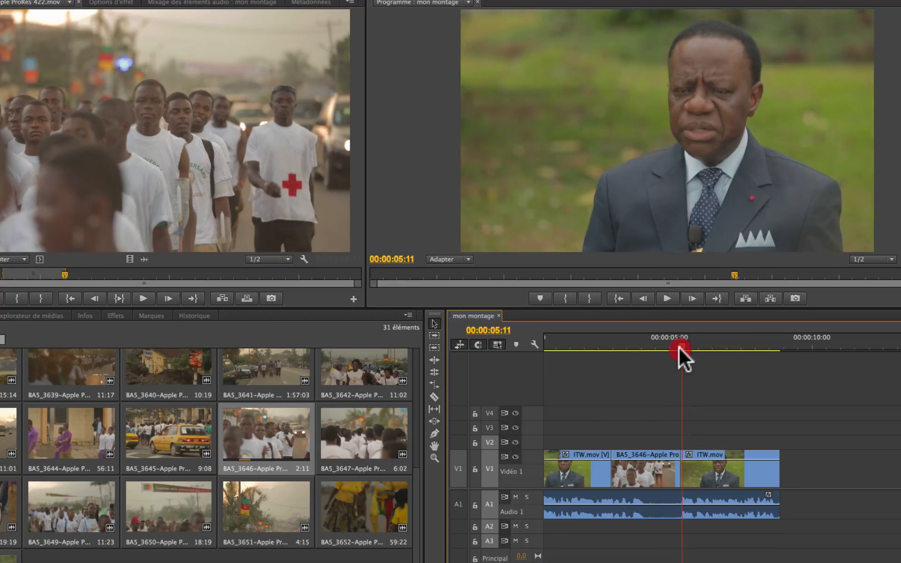
{"action": "mouse_move", "coordinate": [679, 348]}
{"action": "left_mouse_down"}
{"action": "mouse_move", "coordinate": [683, 339]}
{"action": "mouse_move", "coordinate": [672, 342]}
{"action": "left_mouse_up"}
{"action": "key", "text": "space"}
{"action": "left_click", "coordinate": [666, 342]}
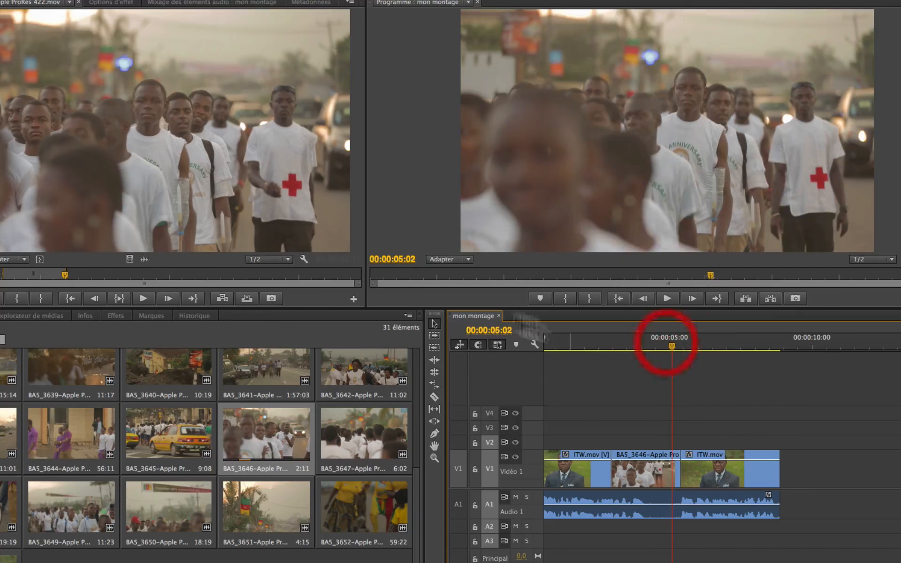
{"action": "left_click", "coordinate": [654, 344]}
{"action": "key", "text": "space"}
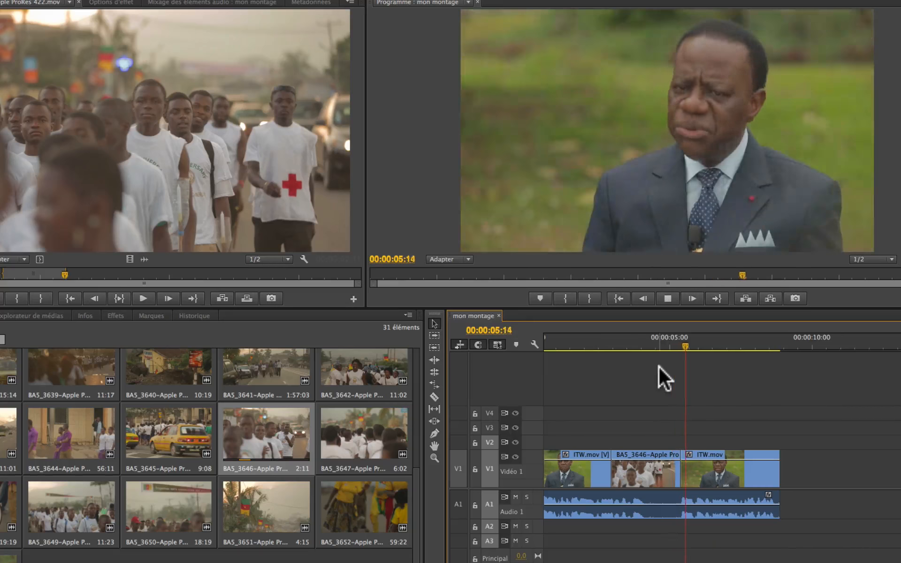
{"action": "key", "text": "space"}
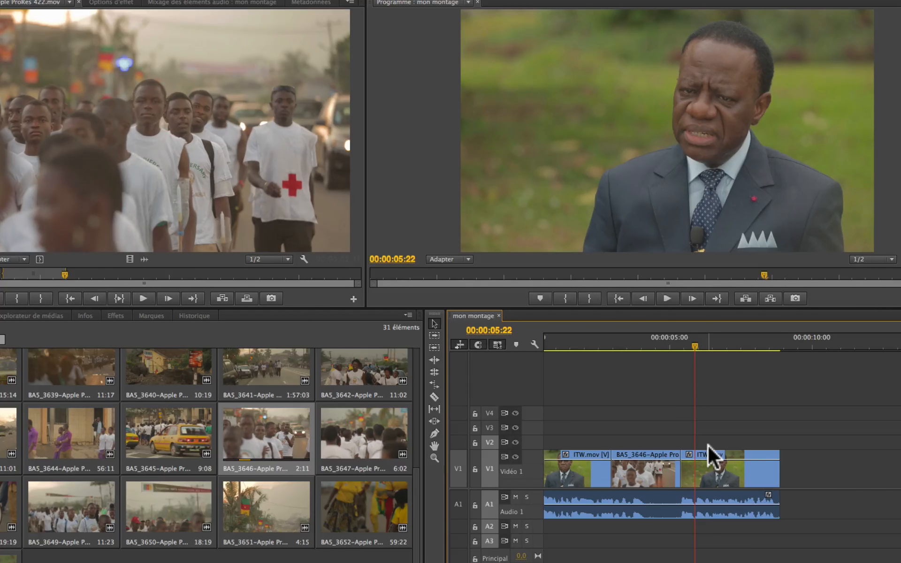
Step: Undo the back-timed overwrite edit and clear the remaining out point from the sequence
{"action": "key", "text": "ctrl+z"}
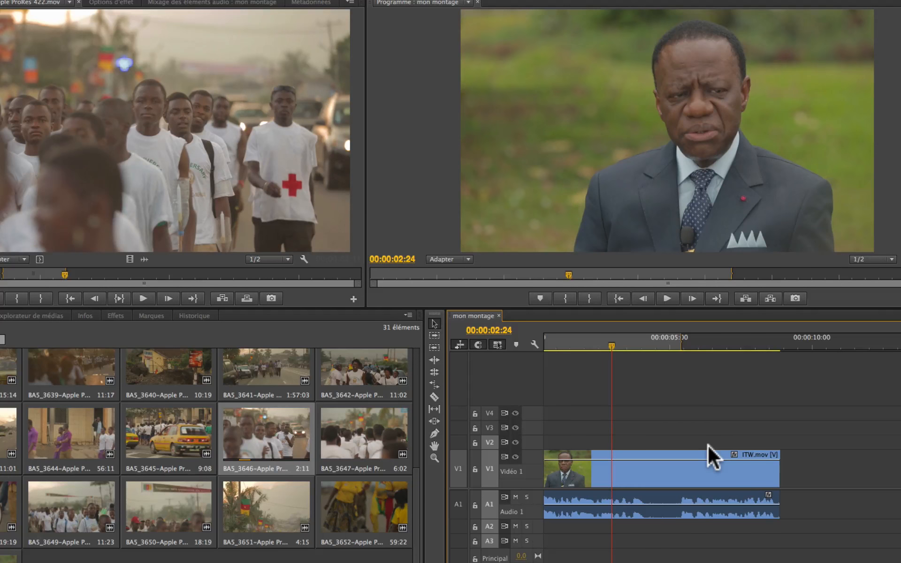
{"action": "scroll", "coordinate": [651, 335], "scroll_direction": "down", "scroll_amount": 2}
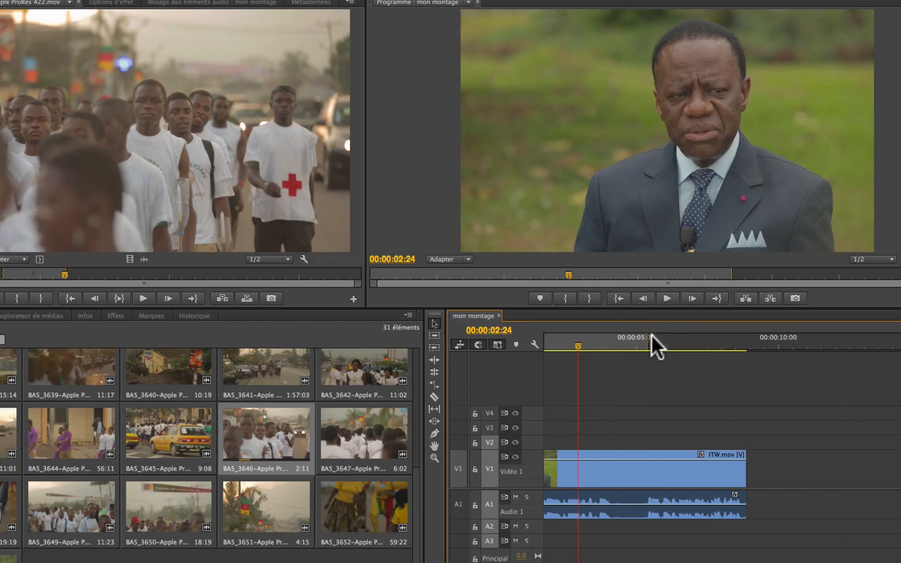
{"action": "right_click", "coordinate": [651, 334]}
{"action": "left_click", "coordinate": [660, 451]}
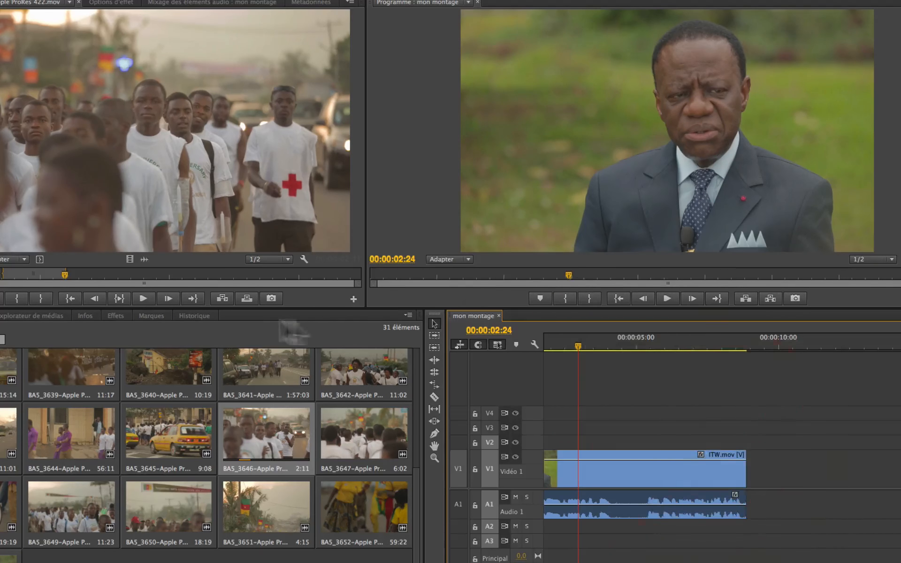
Step: Clear both the in and out points from clip BA5_3646 in the source monitor
{"action": "right_click", "coordinate": [116, 208]}
{"action": "left_click", "coordinate": [30, 281]}
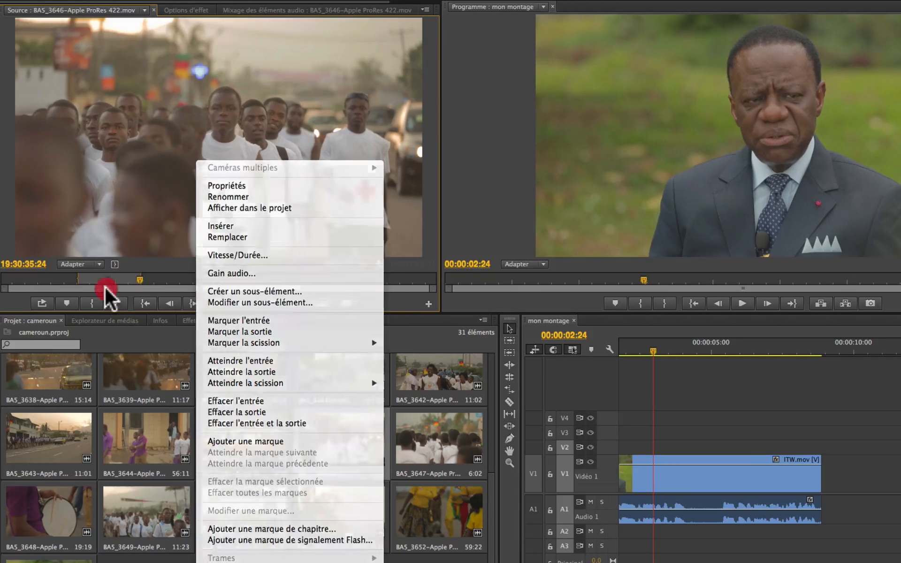
{"action": "right_click", "coordinate": [111, 280]}
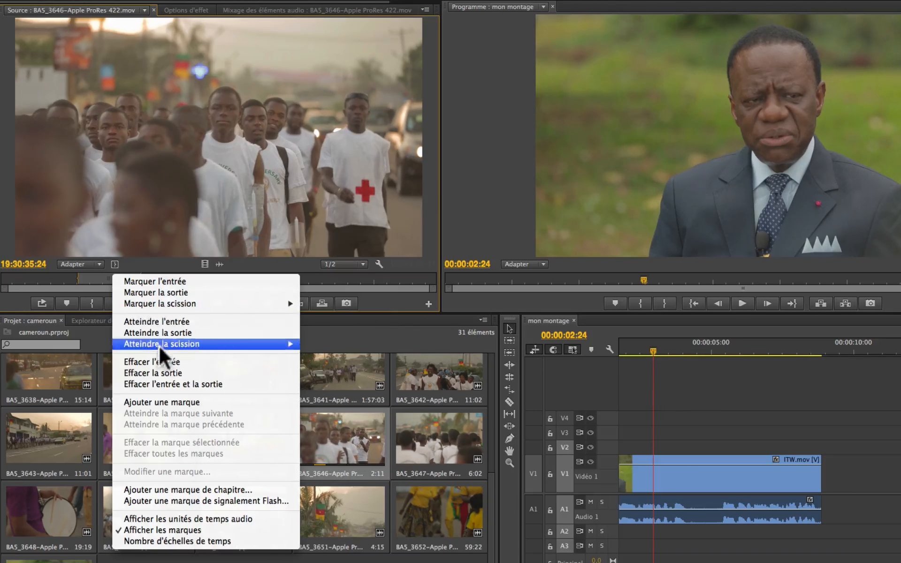
{"action": "left_click", "coordinate": [159, 384]}
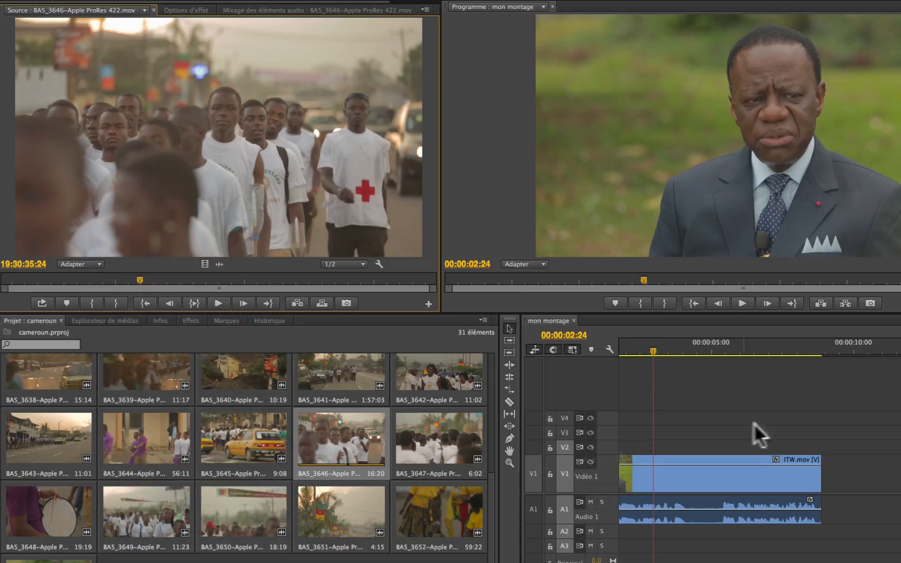
Step: Mark the interview pause in the mon montage sequence with an in point and an out point at 00:00:05:09
{"action": "left_click_drag", "start_coordinate": [653, 348], "coordinate": [714, 350]}
{"action": "key", "text": "i"}
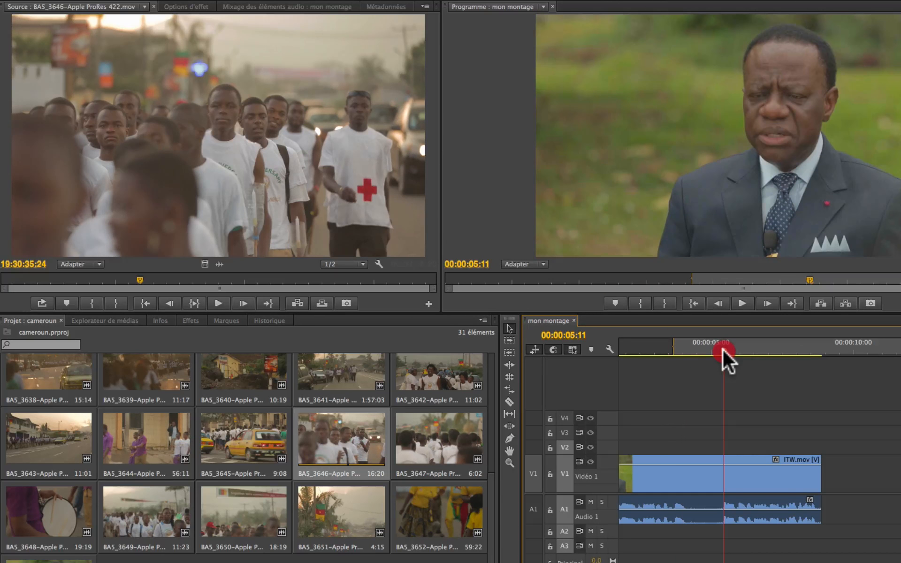
{"action": "left_click", "coordinate": [720, 349]}
{"action": "key", "text": "o"}
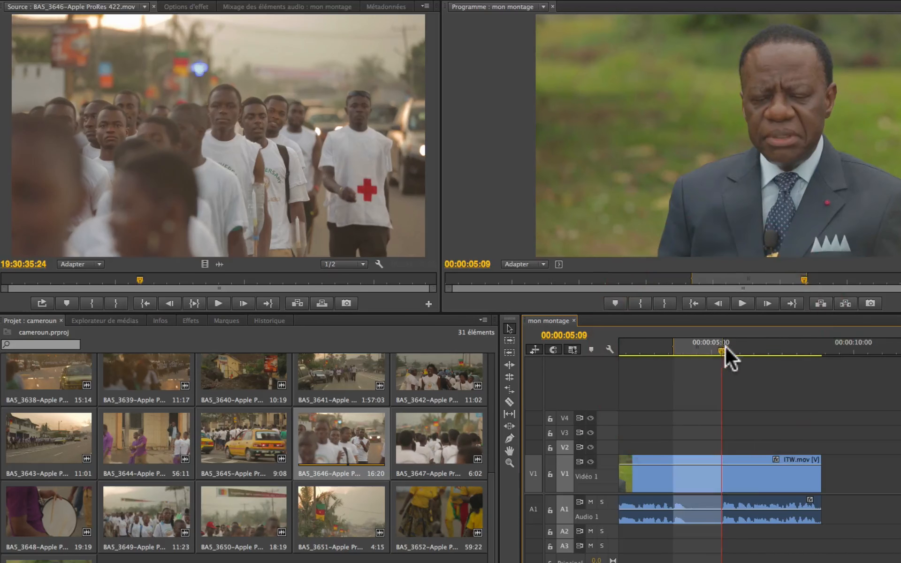
{"action": "scroll", "coordinate": [706, 357], "scroll_direction": "up", "scroll_amount": 2}
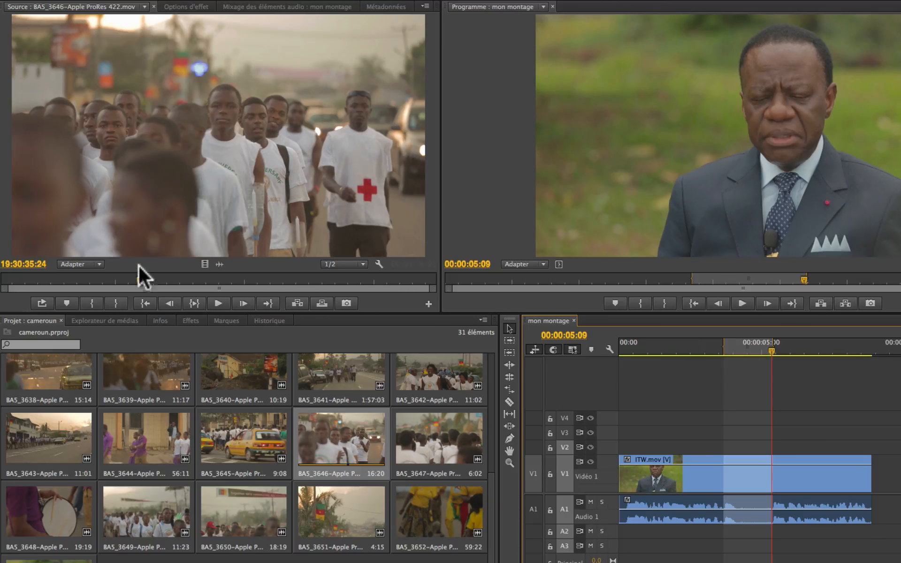
Step: Load clip BA5_3634 into the source monitor and clear both its in and out points
{"action": "left_click_drag", "start_coordinate": [138, 276], "coordinate": [106, 278]}
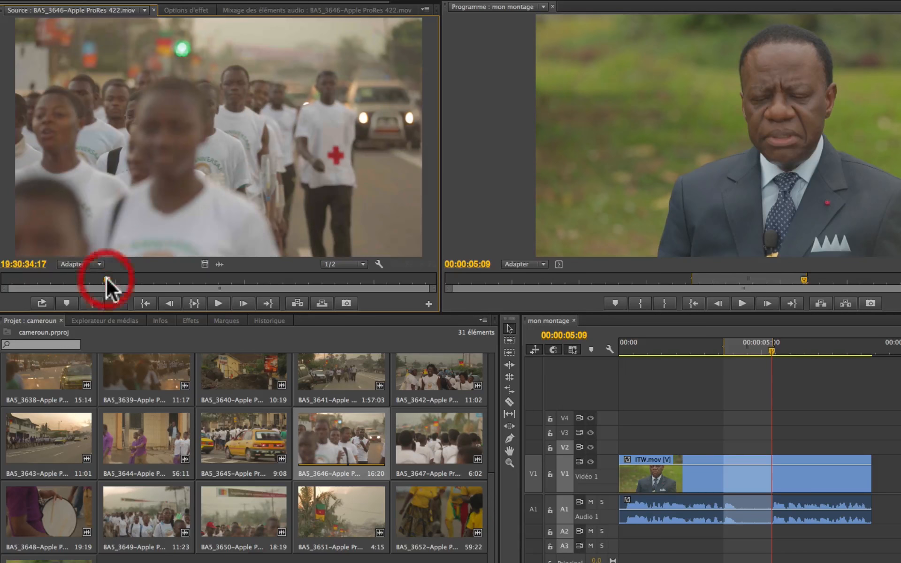
{"action": "scroll", "coordinate": [202, 455], "scroll_direction": "up", "scroll_amount": 3}
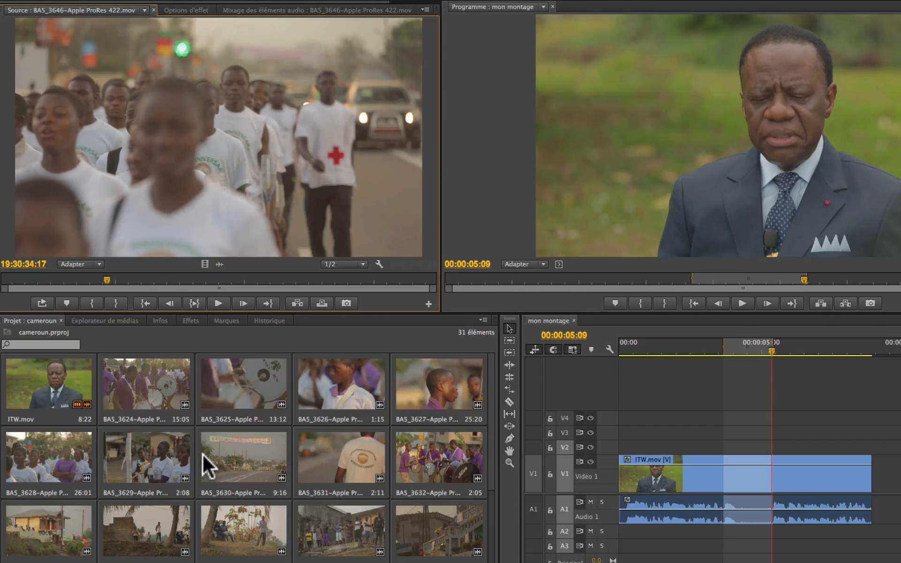
{"action": "scroll", "coordinate": [202, 454], "scroll_direction": "down", "scroll_amount": 1}
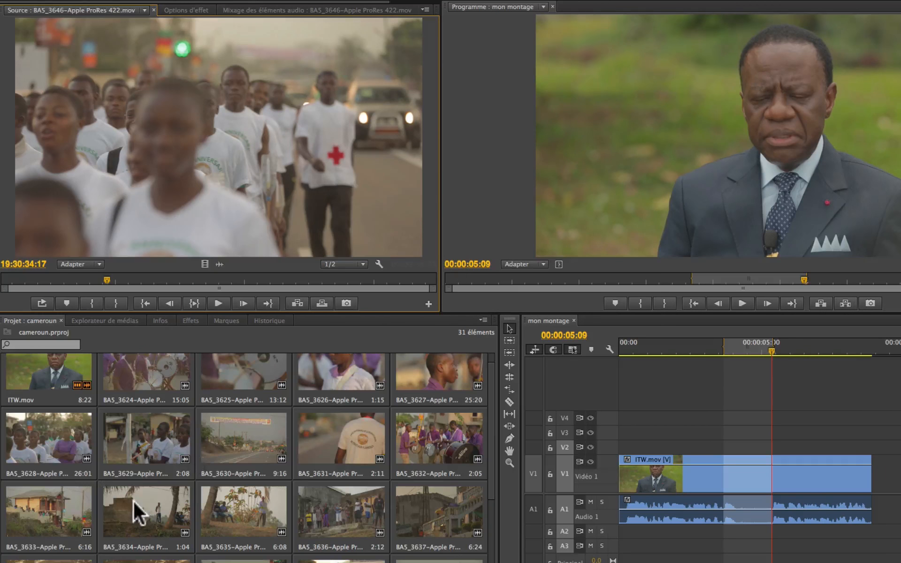
{"action": "double_click", "coordinate": [134, 501]}
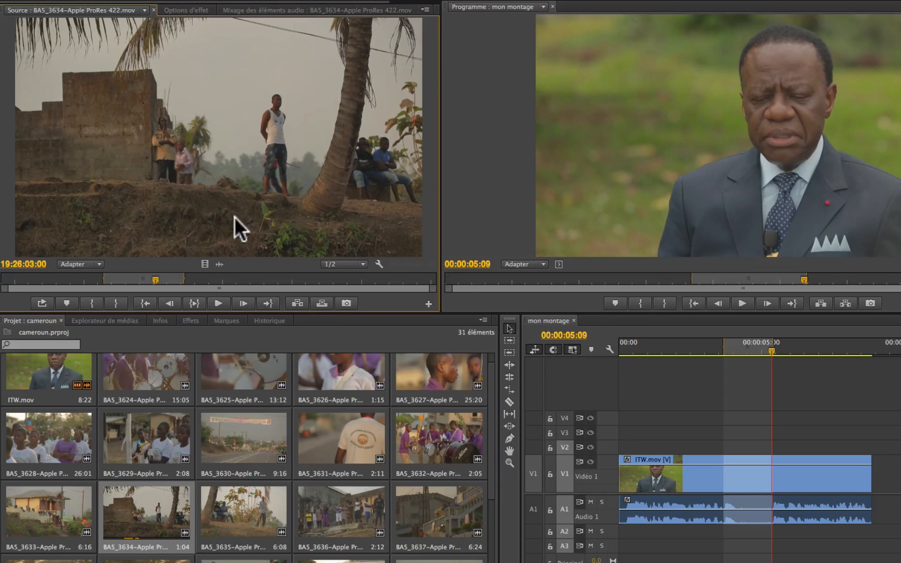
{"action": "left_click_drag", "start_coordinate": [96, 276], "coordinate": [111, 277]}
{"action": "right_click", "coordinate": [155, 276]}
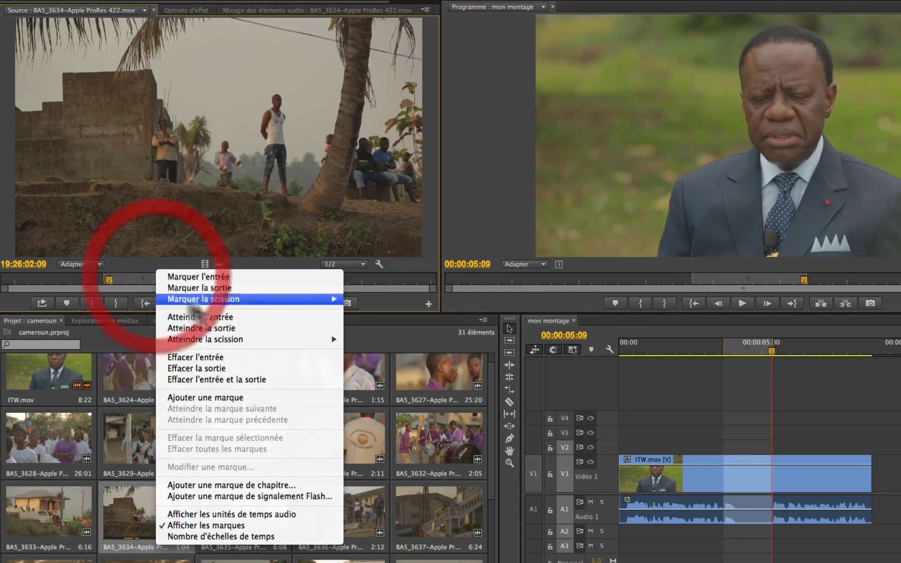
{"action": "left_click", "coordinate": [221, 381]}
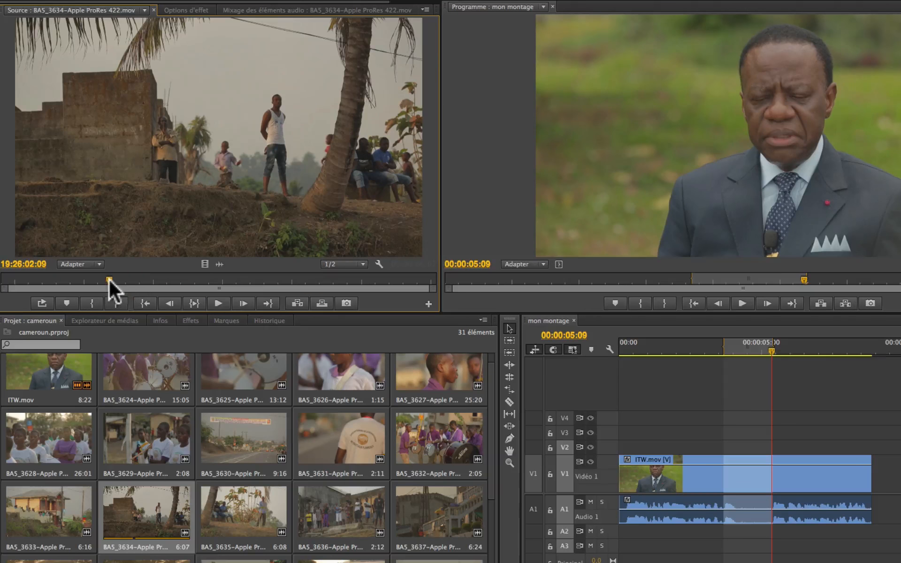
Step: Mark an in point at 19:26:02:08 in BA5_3634 and overwrite the clip into the marked interview pause
{"action": "mouse_move", "coordinate": [108, 279]}
{"action": "left_mouse_down"}
{"action": "mouse_move", "coordinate": [121, 280]}
{"action": "mouse_move", "coordinate": [106, 277]}
{"action": "left_mouse_up"}
{"action": "key", "text": "space"}
{"action": "key", "text": "space"}
{"action": "key", "text": "i"}
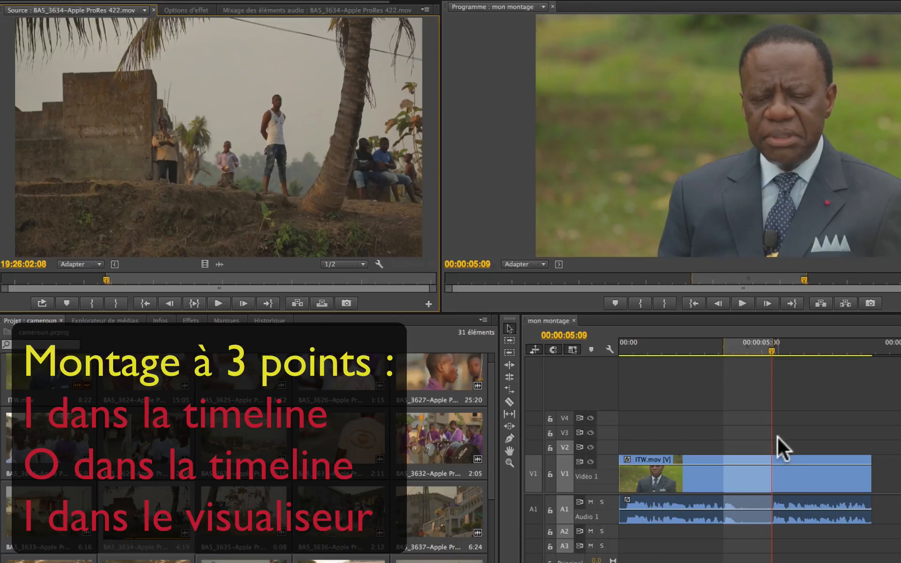
{"action": "left_click", "coordinate": [322, 304]}
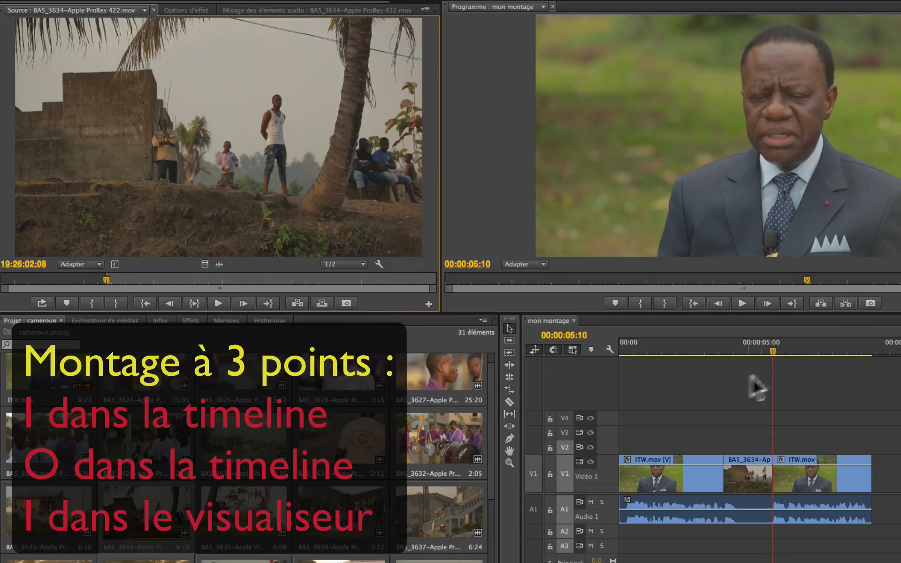
Step: Review the cuts around the inserted BA5_3634 shot and undo the overwrite edit
{"action": "left_click_drag", "start_coordinate": [696, 342], "coordinate": [776, 352]}
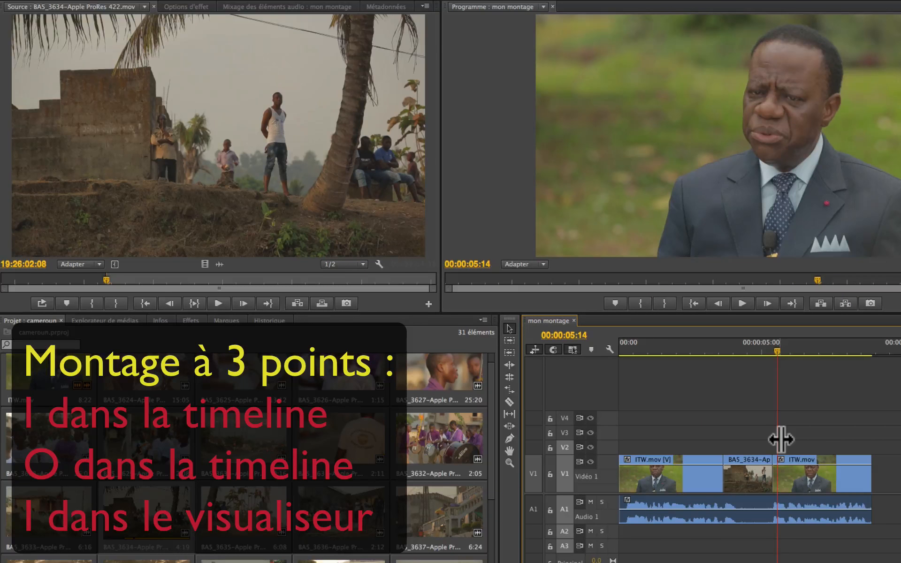
{"action": "key", "text": "super+z"}
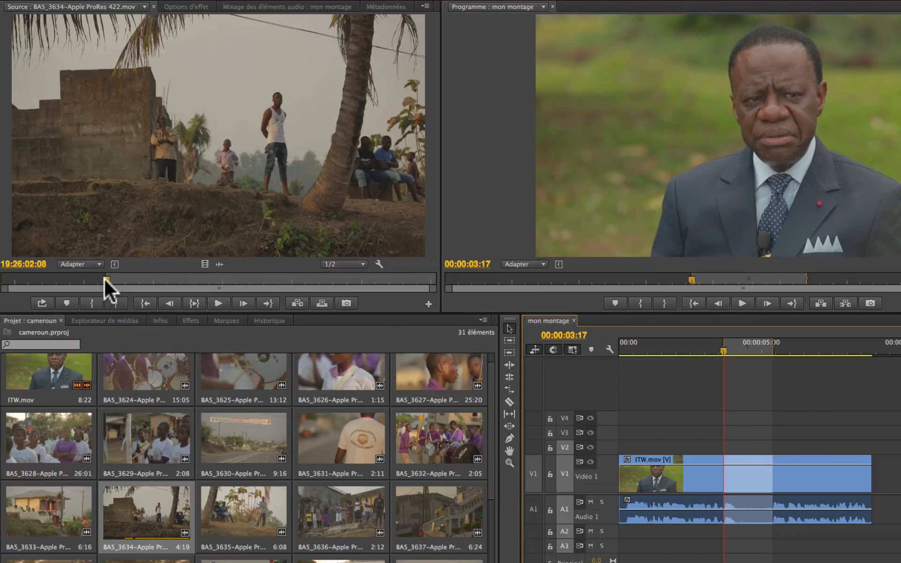
Step: Mark an out point at 19:26:02:23 in BA5_3634 and clear the clip's in point
{"action": "left_click_drag", "start_coordinate": [105, 278], "coordinate": [145, 269]}
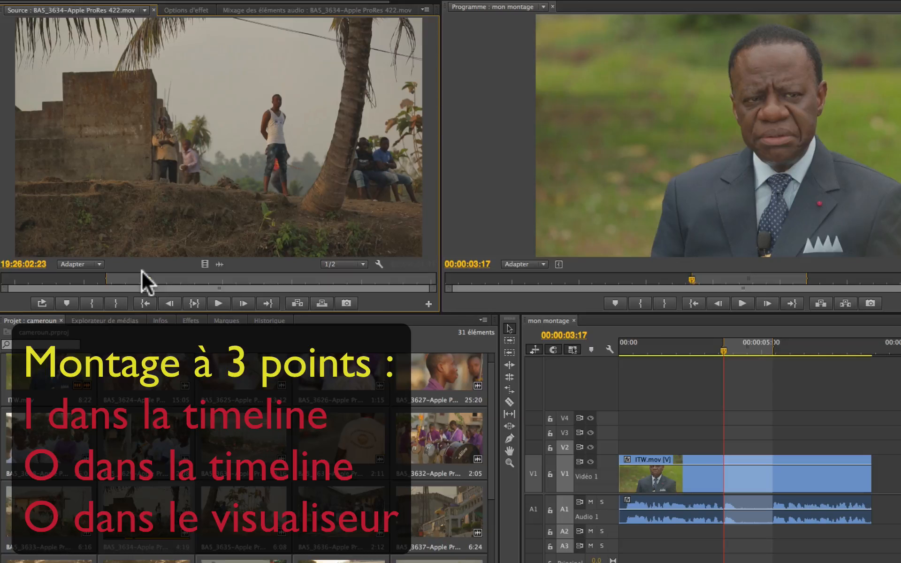
{"action": "key", "text": "o"}
{"action": "right_click", "coordinate": [108, 279]}
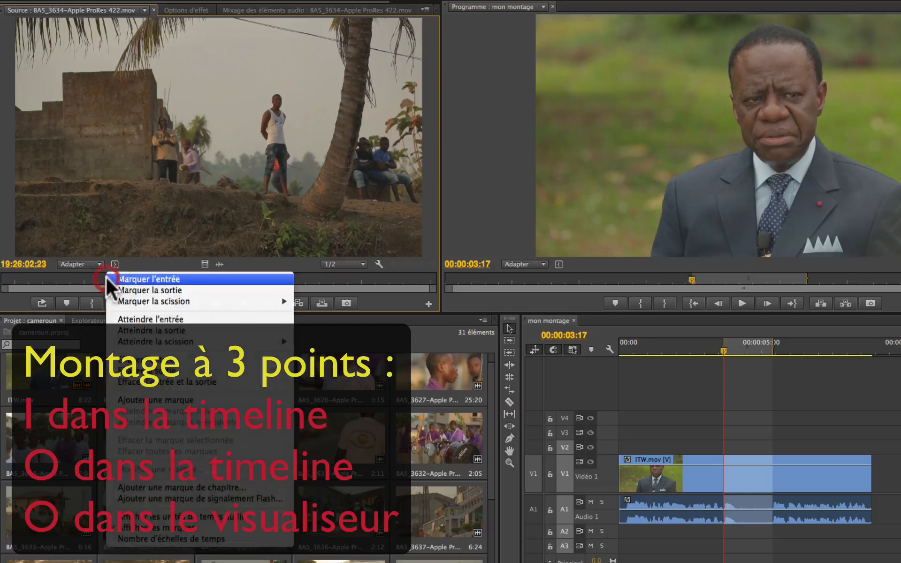
{"action": "left_click", "coordinate": [157, 350]}
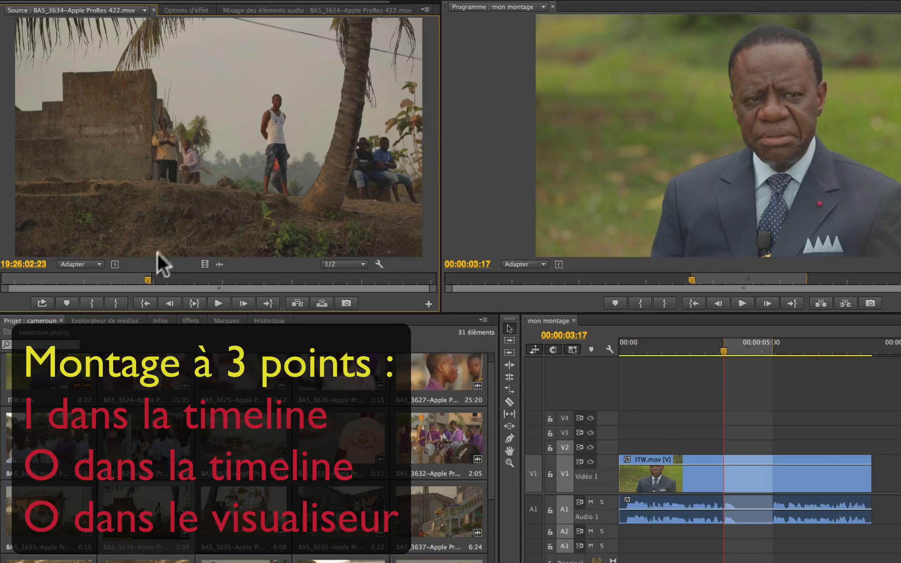
{"action": "key", "text": "Right"}
{"action": "key", "text": "Right"}
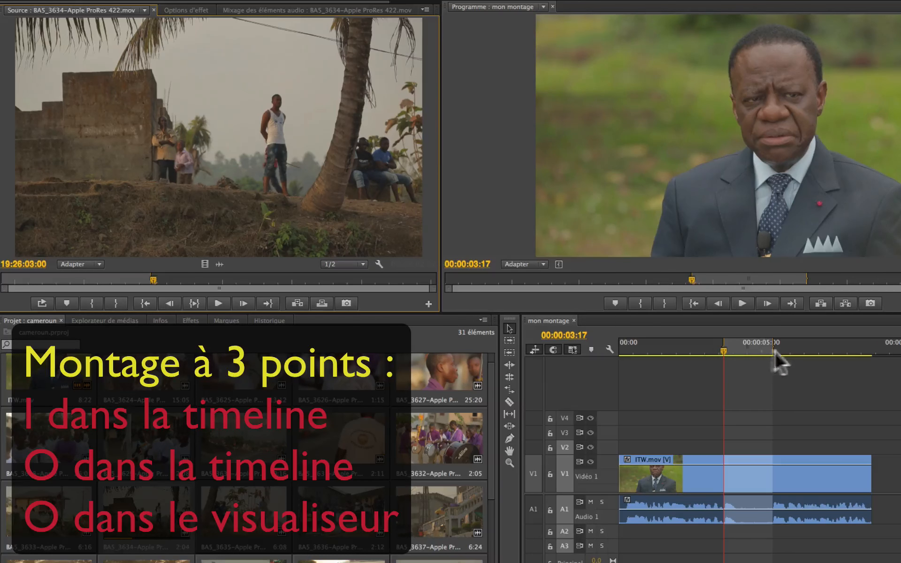
Step: Preview BA5_3634 past its out point and overwrite it into the marked interview pause, back-timed from that out point
{"action": "left_click_drag", "start_coordinate": [724, 348], "coordinate": [770, 348]}
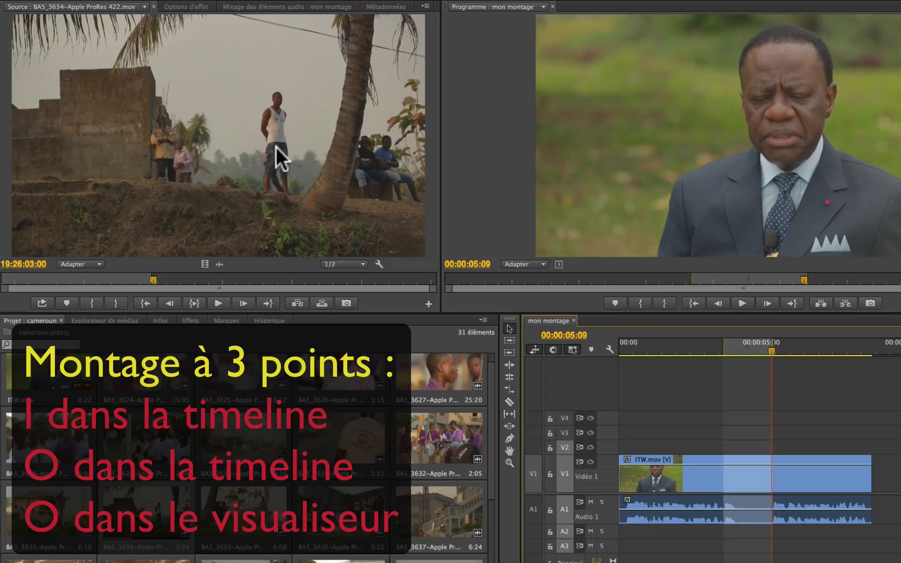
{"action": "key", "text": "space"}
{"action": "key", "text": "space"}
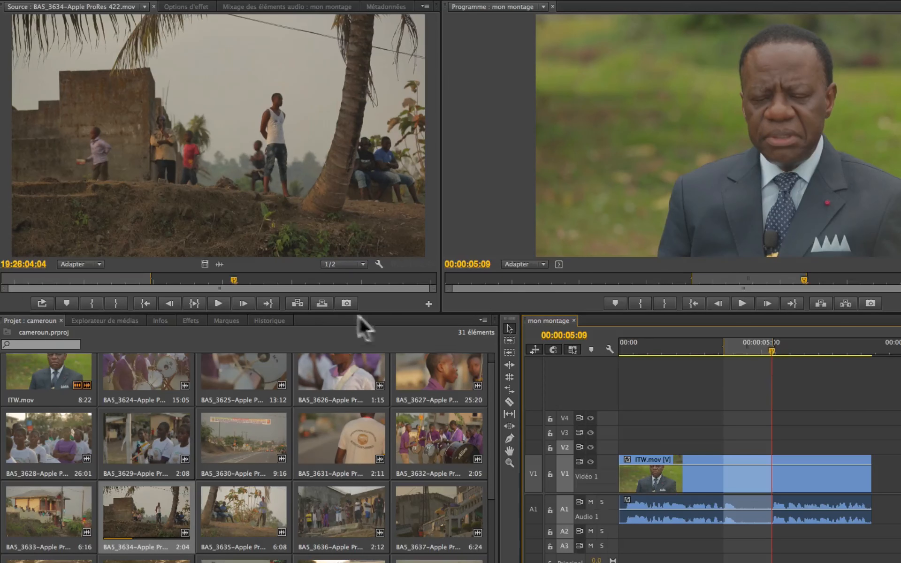
{"action": "left_click", "coordinate": [322, 301]}
Step: Play back the sequence across the inserted BA5_3634 shot to check its content and the return to the interview
{"action": "left_click", "coordinate": [712, 350]}
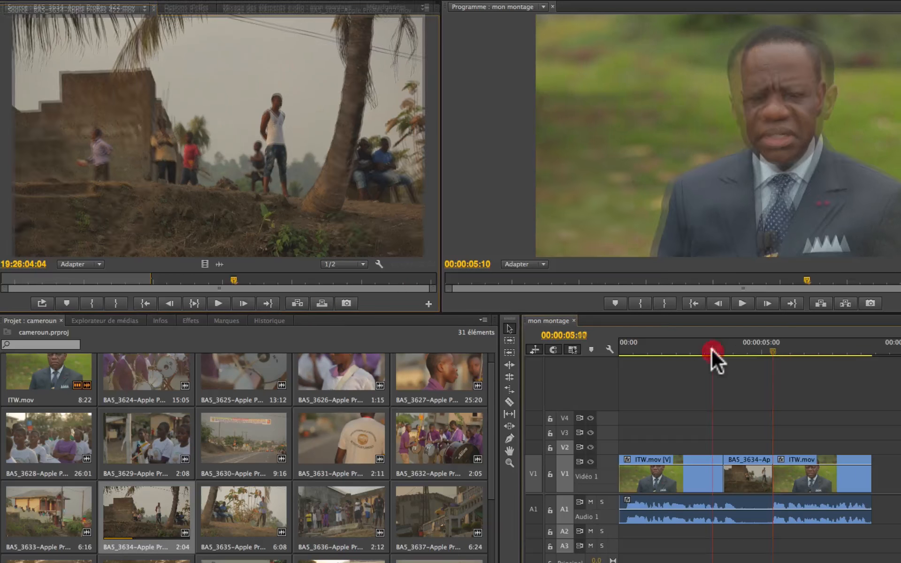
{"action": "key", "text": "space"}
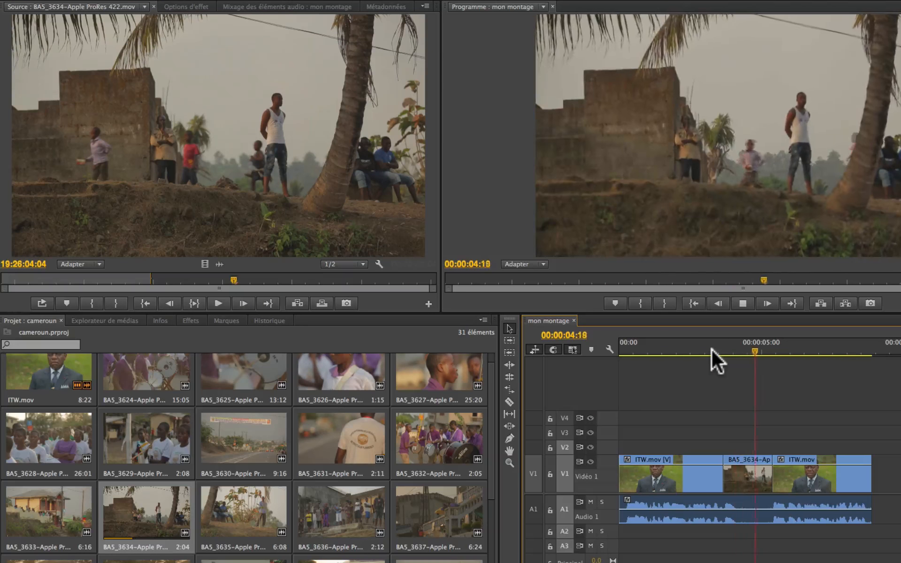
{"action": "key", "text": "space"}
{"action": "left_click_drag", "start_coordinate": [762, 348], "coordinate": [782, 343]}
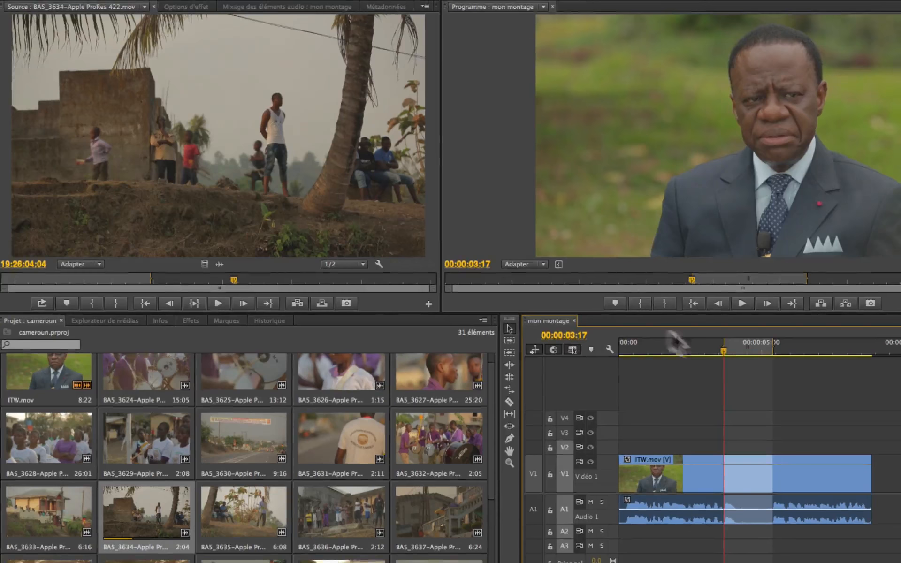
Step: Clear the in and out points from both the mon montage sequence and clip BA5_3634
{"action": "right_click", "coordinate": [743, 347]}
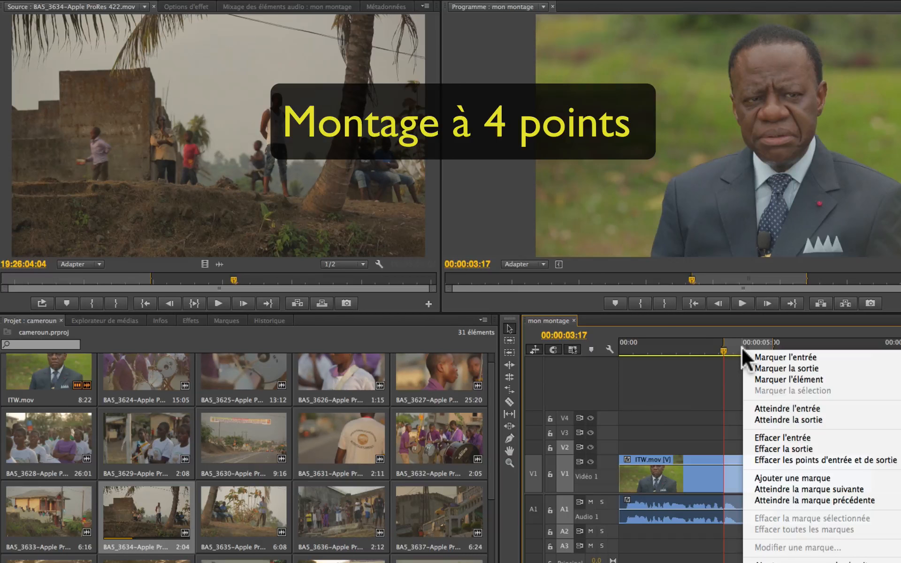
{"action": "left_click", "coordinate": [797, 457]}
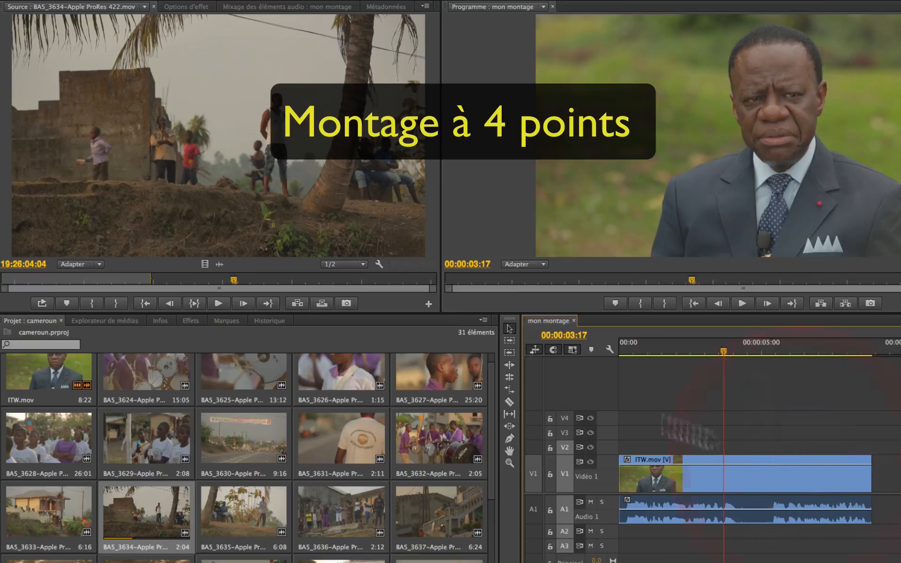
{"action": "right_click", "coordinate": [175, 221]}
{"action": "right_click", "coordinate": [108, 278]}
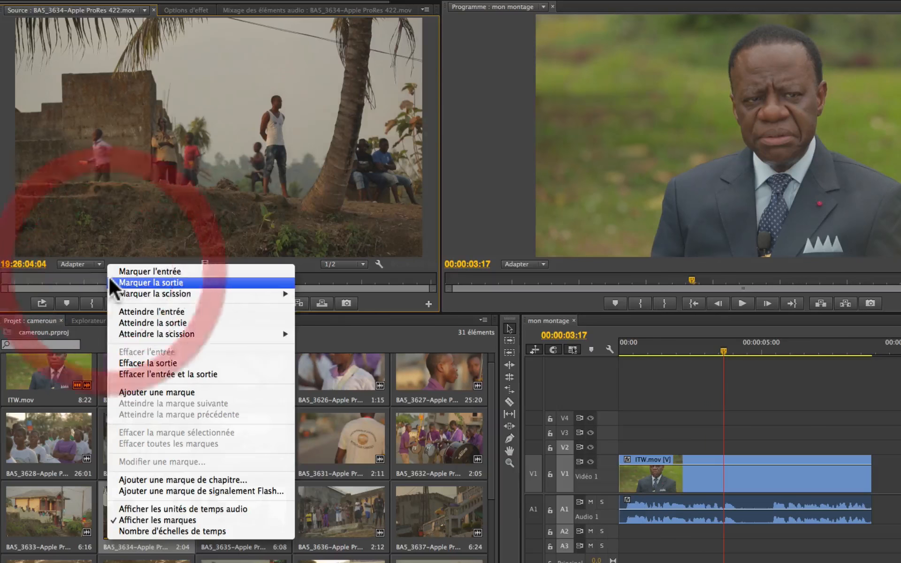
{"action": "left_click", "coordinate": [162, 374]}
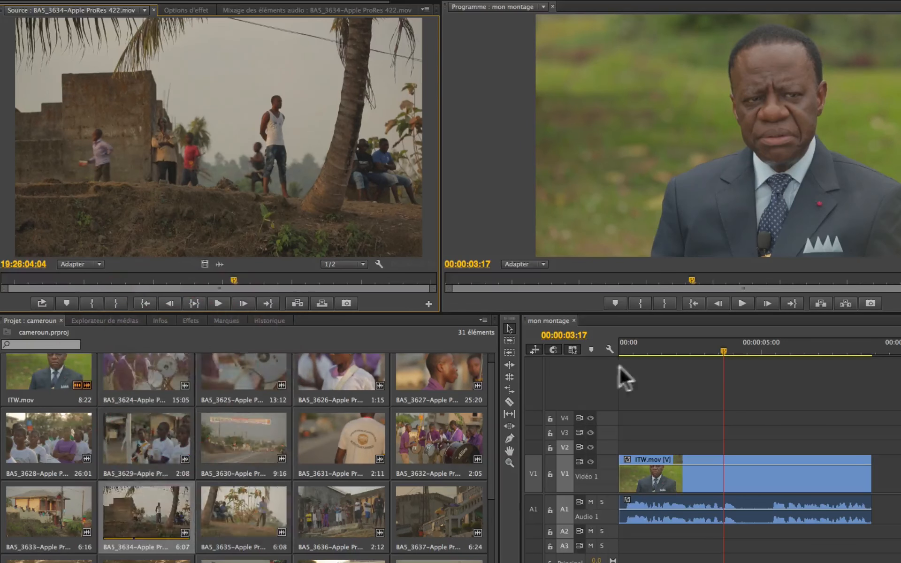
Step: Mark the mon montage sequence from 00:00:02:12 to 00:00:06:05 with in and out points and play the marked range
{"action": "left_click_drag", "start_coordinate": [725, 353], "coordinate": [691, 348]}
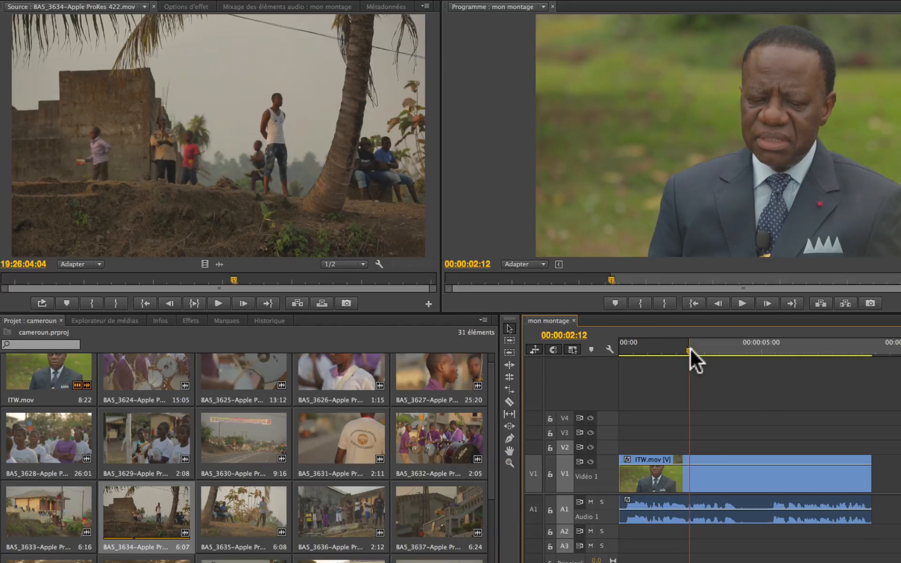
{"action": "key", "text": "space"}
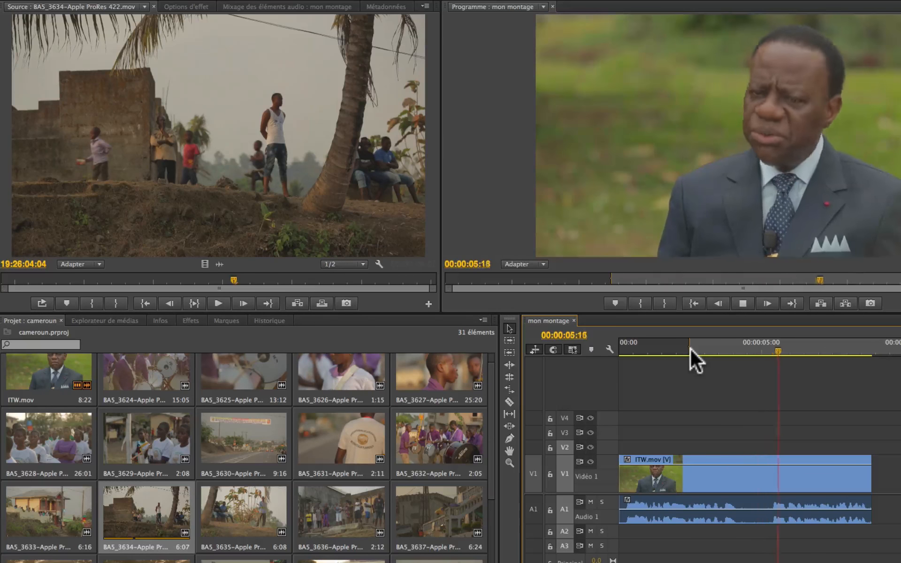
{"action": "key", "text": "space"}
{"action": "left_click_drag", "start_coordinate": [793, 350], "coordinate": [795, 350]}
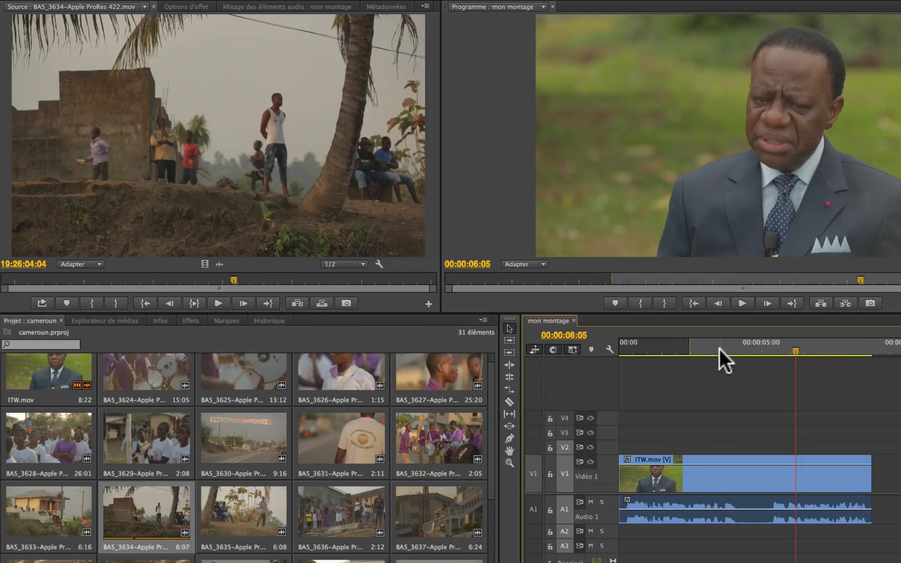
{"action": "key", "text": "o"}
{"action": "left_click", "coordinate": [690, 352]}
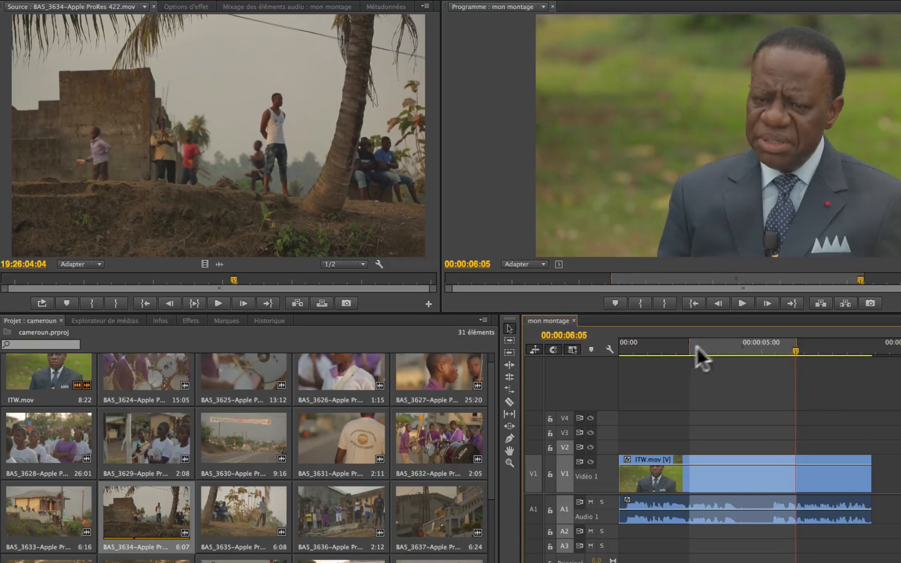
{"action": "key", "text": "ctrl+shift+space"}
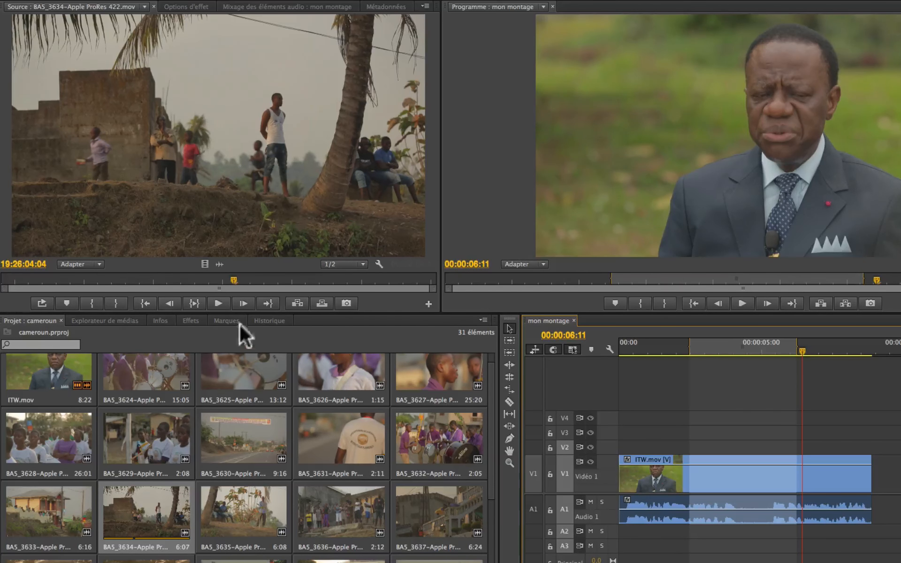
Step: Mark an in point near the start of BA5_3634 and an out point at 19:26:04:17
{"action": "left_click", "coordinate": [221, 280]}
{"action": "mouse_move", "coordinate": [180, 279]}
{"action": "left_mouse_down"}
{"action": "mouse_move", "coordinate": [108, 284]}
{"action": "mouse_move", "coordinate": [270, 289]}
{"action": "left_mouse_up"}
{"action": "key", "text": "i"}
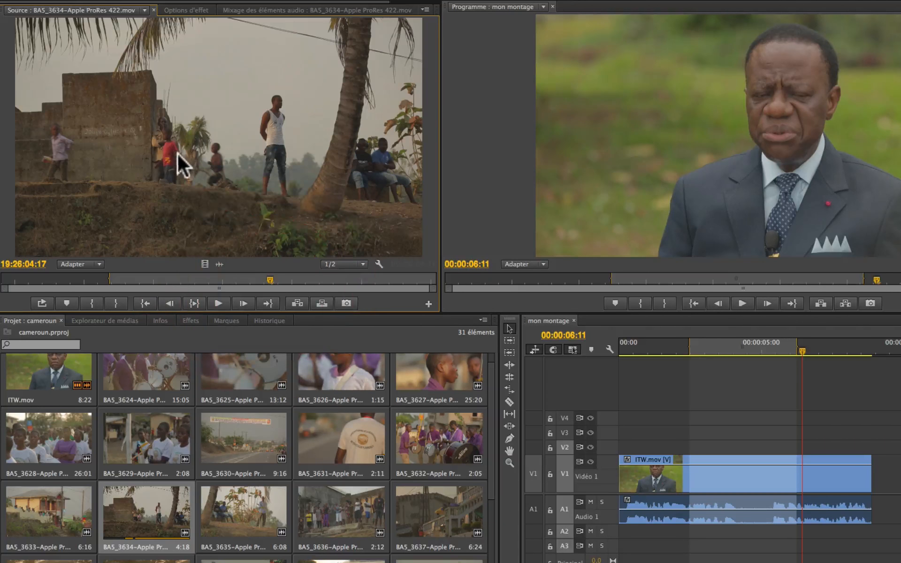
{"action": "key", "text": "o"}
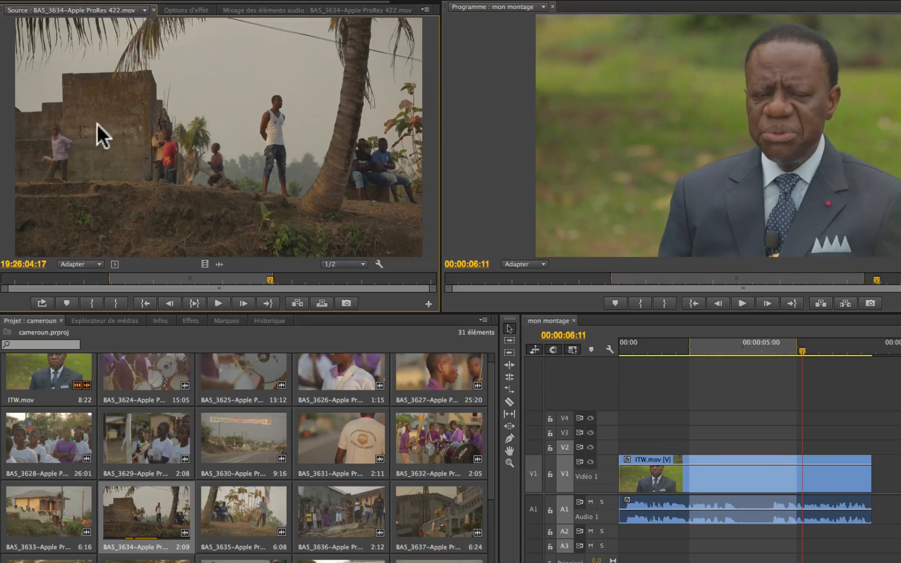
Step: Overwrite BA5_3634 into the marked sequence range, changing the clip's speed to fill it
{"action": "key", "text": "shift+i"}
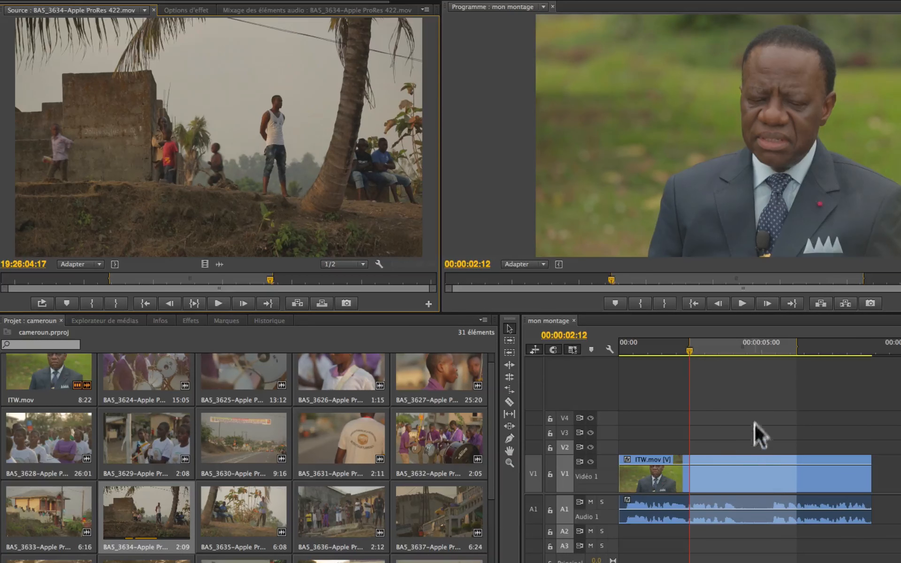
{"action": "left_click", "coordinate": [322, 300]}
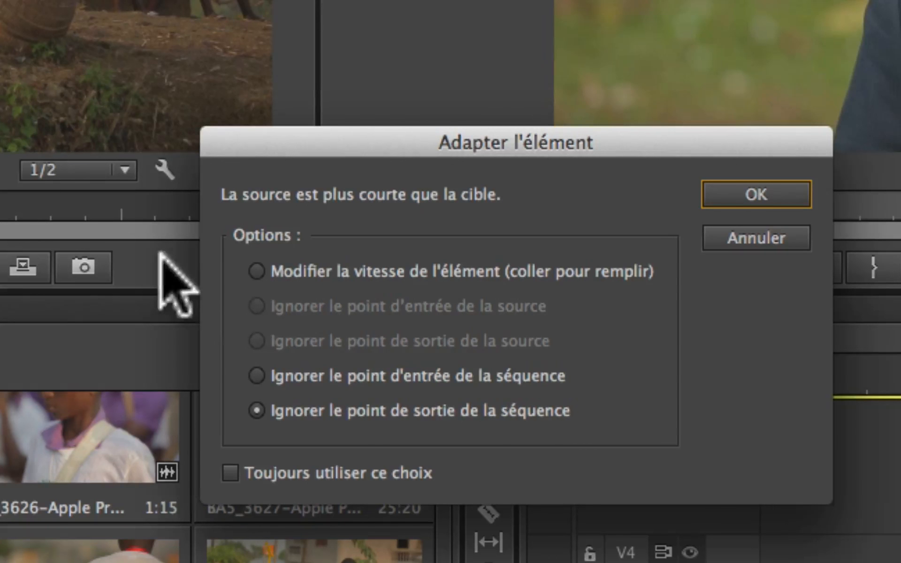
{"action": "left_click", "coordinate": [257, 265]}
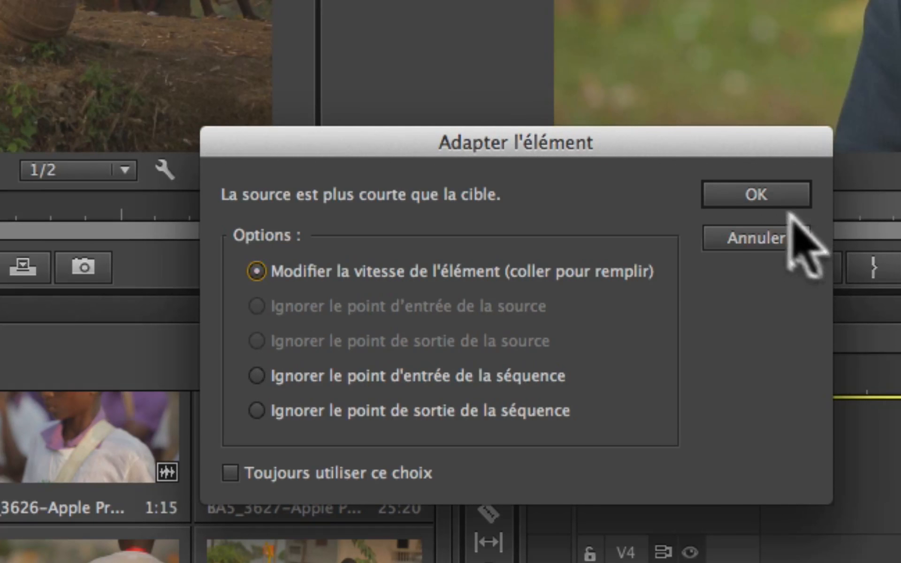
{"action": "left_click", "coordinate": [762, 199]}
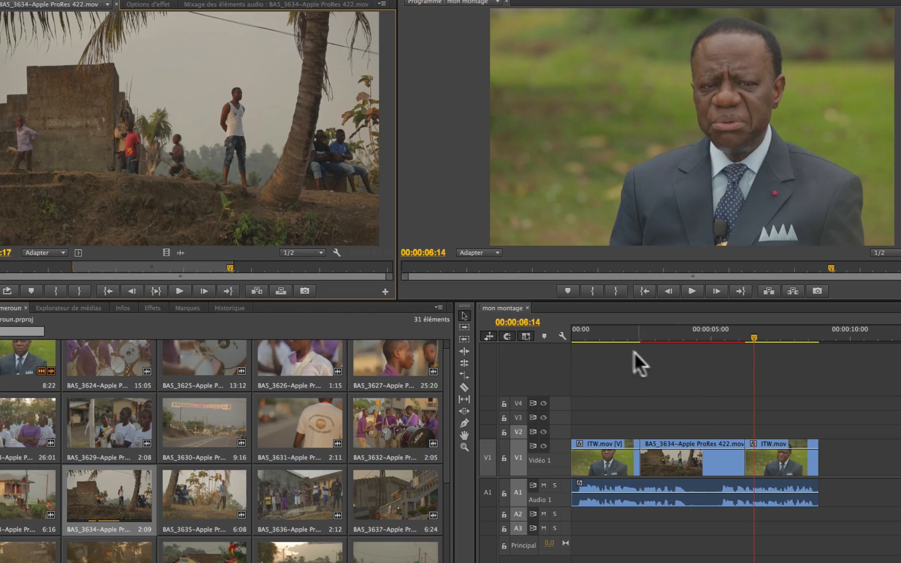
Step: Play back the speed-adjusted BA5_3634 shot and the return to the interview to check the four-point edit
{"action": "left_click", "coordinate": [608, 331]}
{"action": "key", "text": "space"}
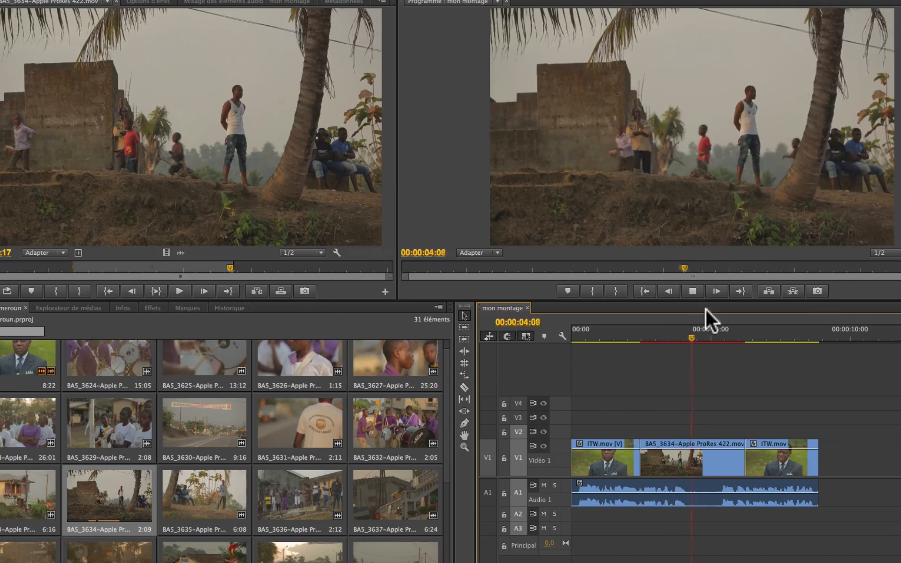
{"action": "key", "text": "space"}
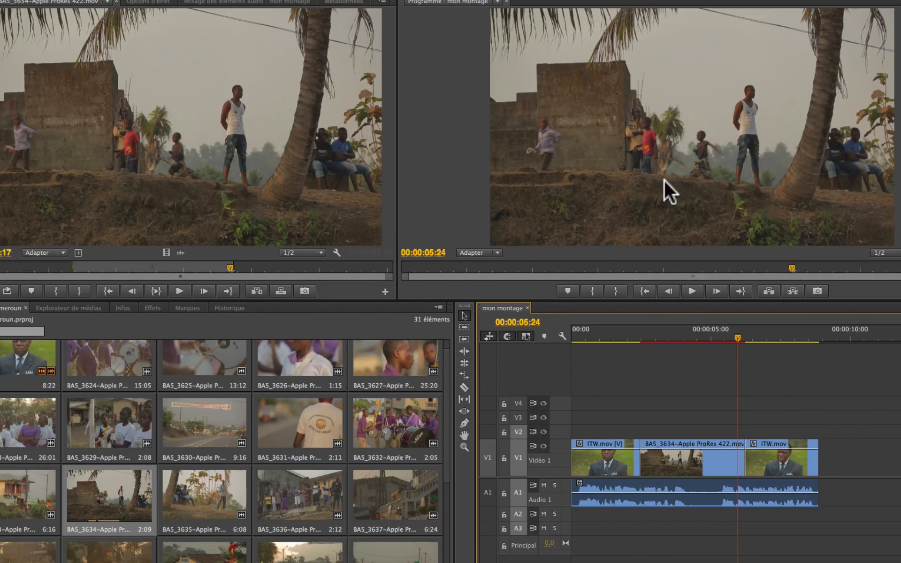
{"action": "left_click", "coordinate": [703, 337]}
{"action": "key", "text": "space"}
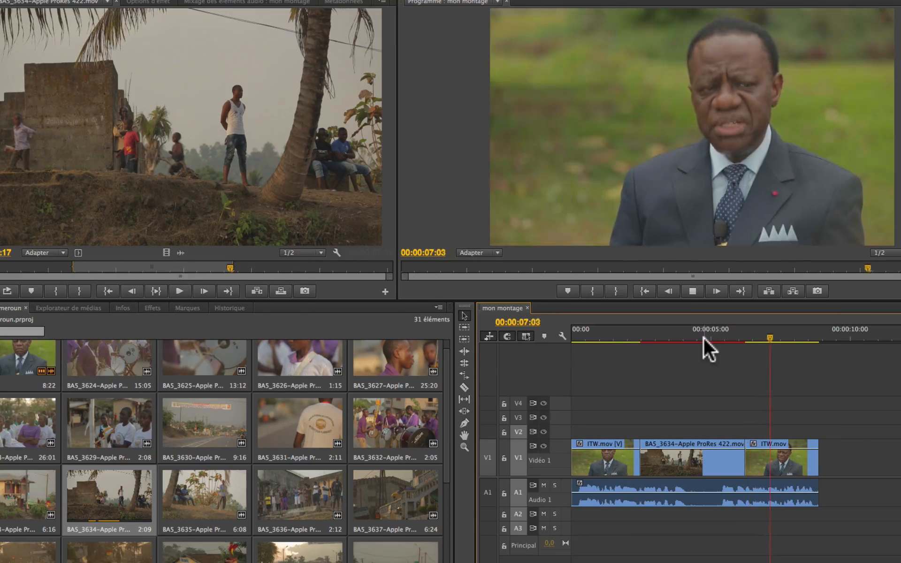
{"action": "key", "text": "space"}
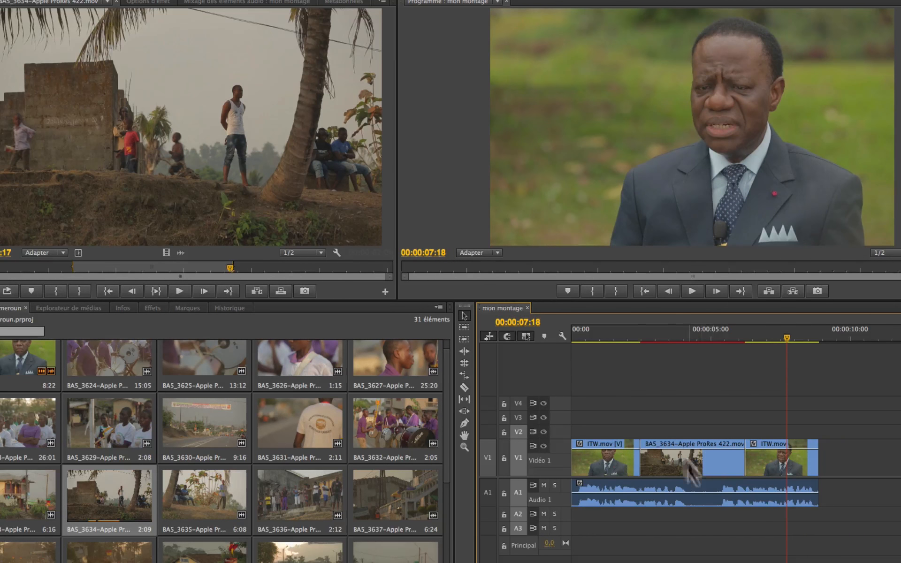